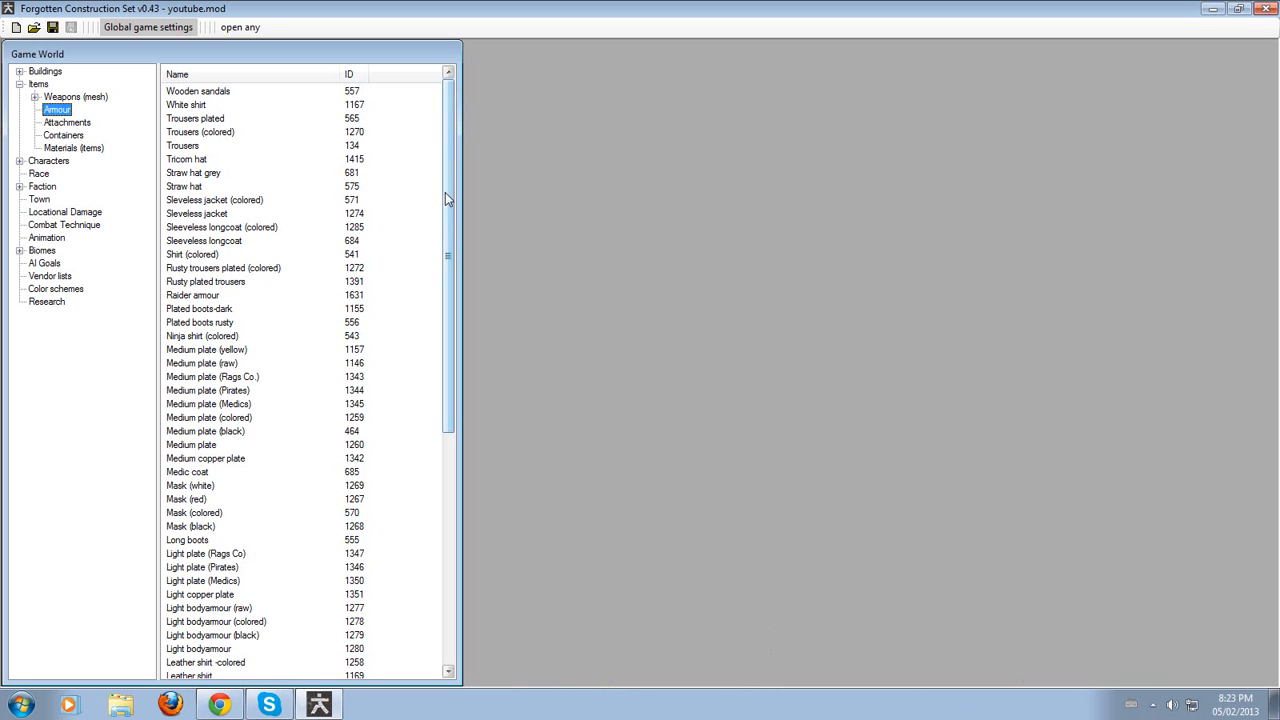
Duplicate the Medium plate (Rags Co.) item in the Armour category.
drag(445, 192, 443, 163)
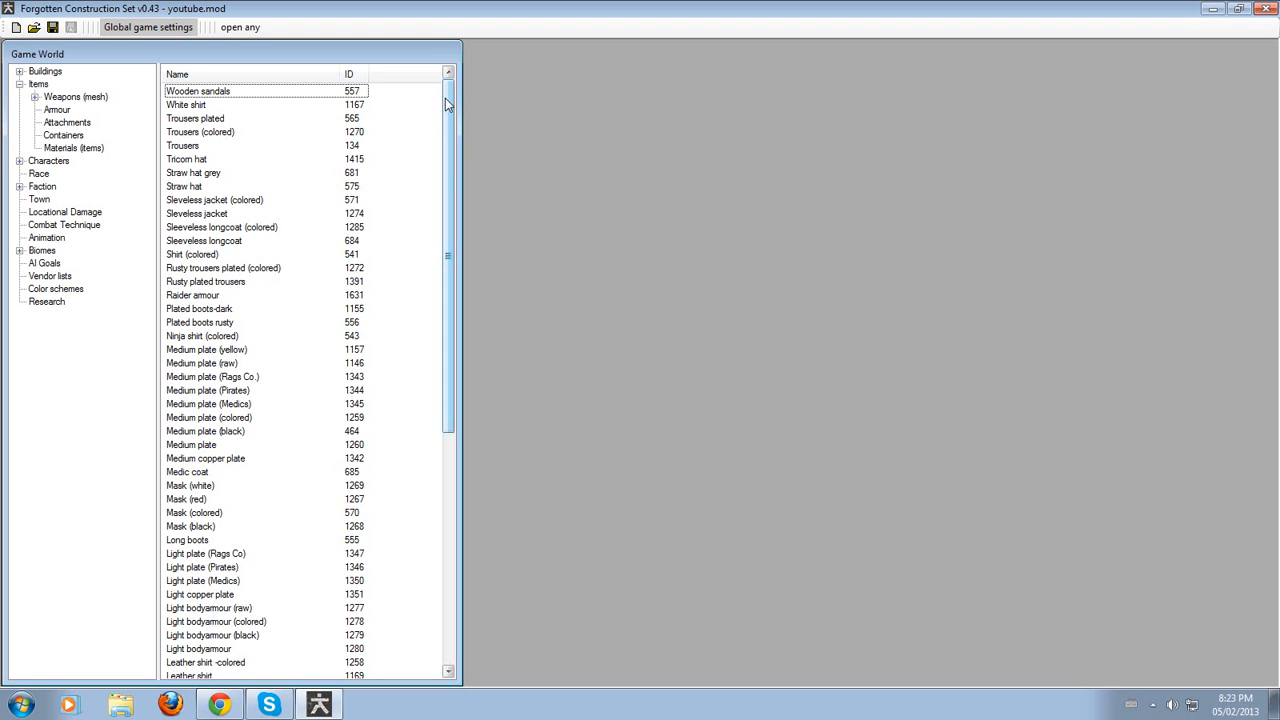
drag(450, 108, 380, 83)
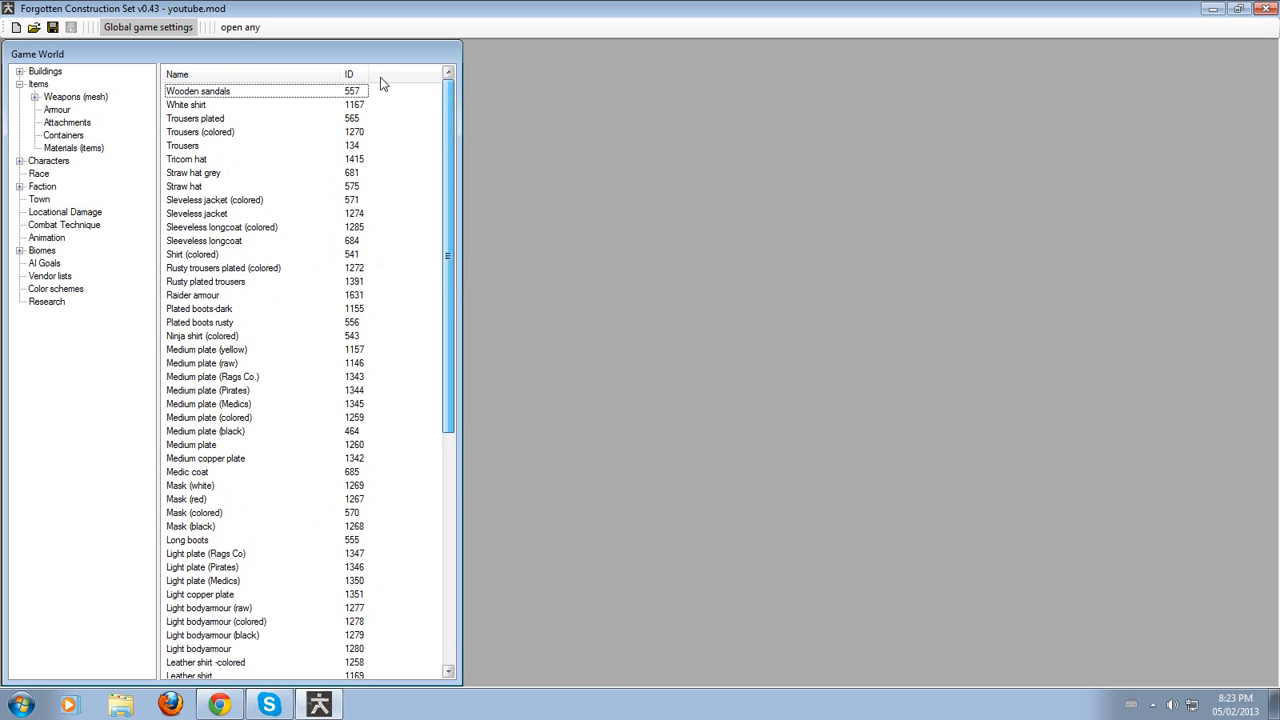
click(57, 109)
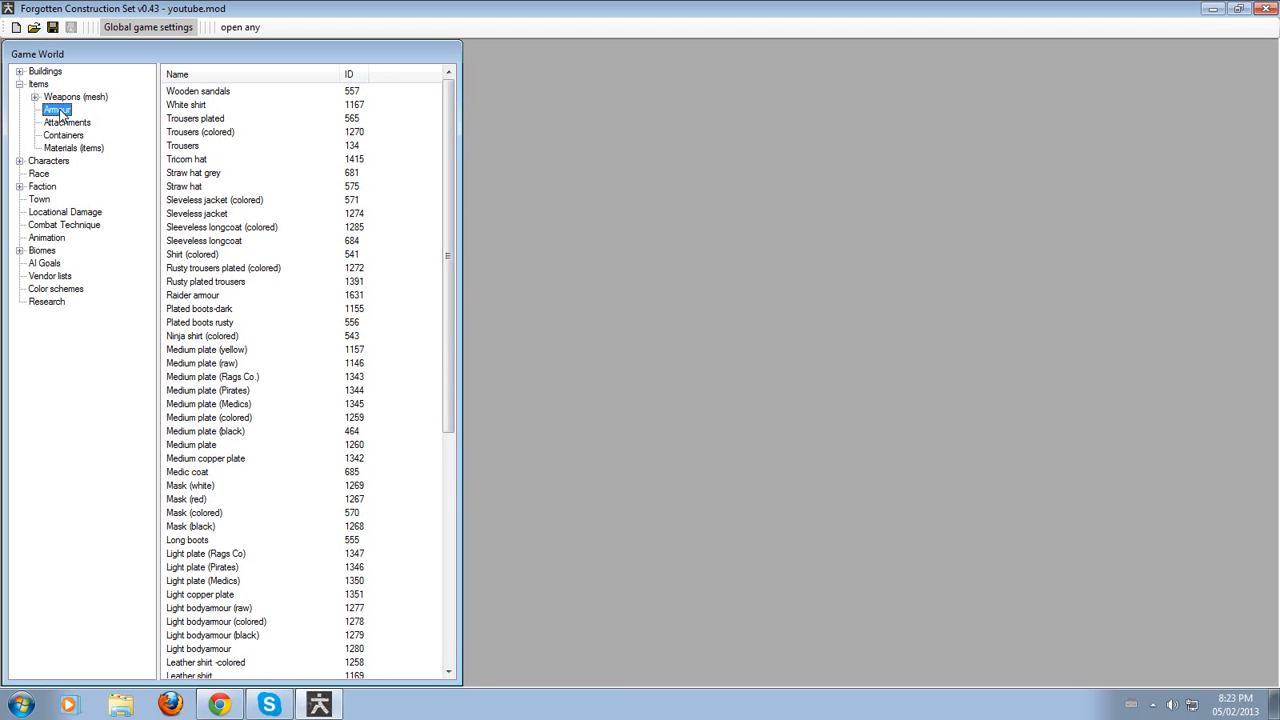
mouse_move(447, 127)
mouse_down()
mouse_move(455, 385)
mouse_move(442, 97)
mouse_move(440, 324)
mouse_move(440, 132)
mouse_up()
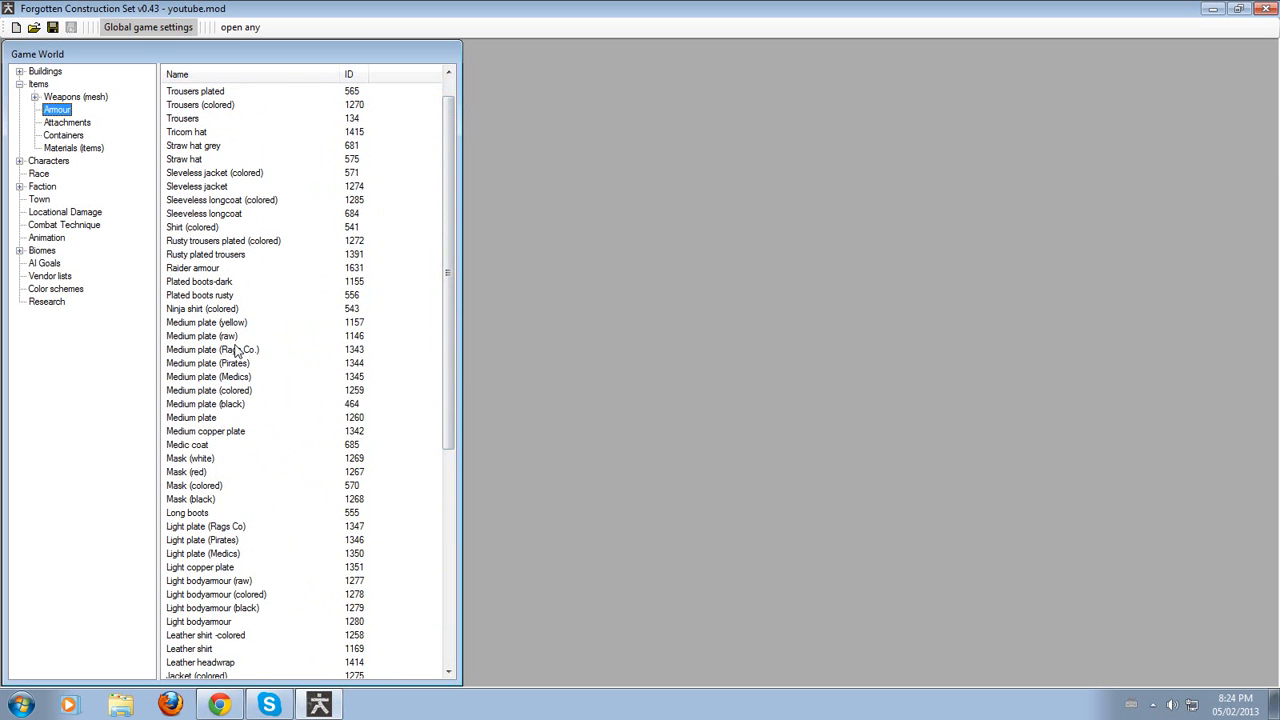
right_click(186, 360)
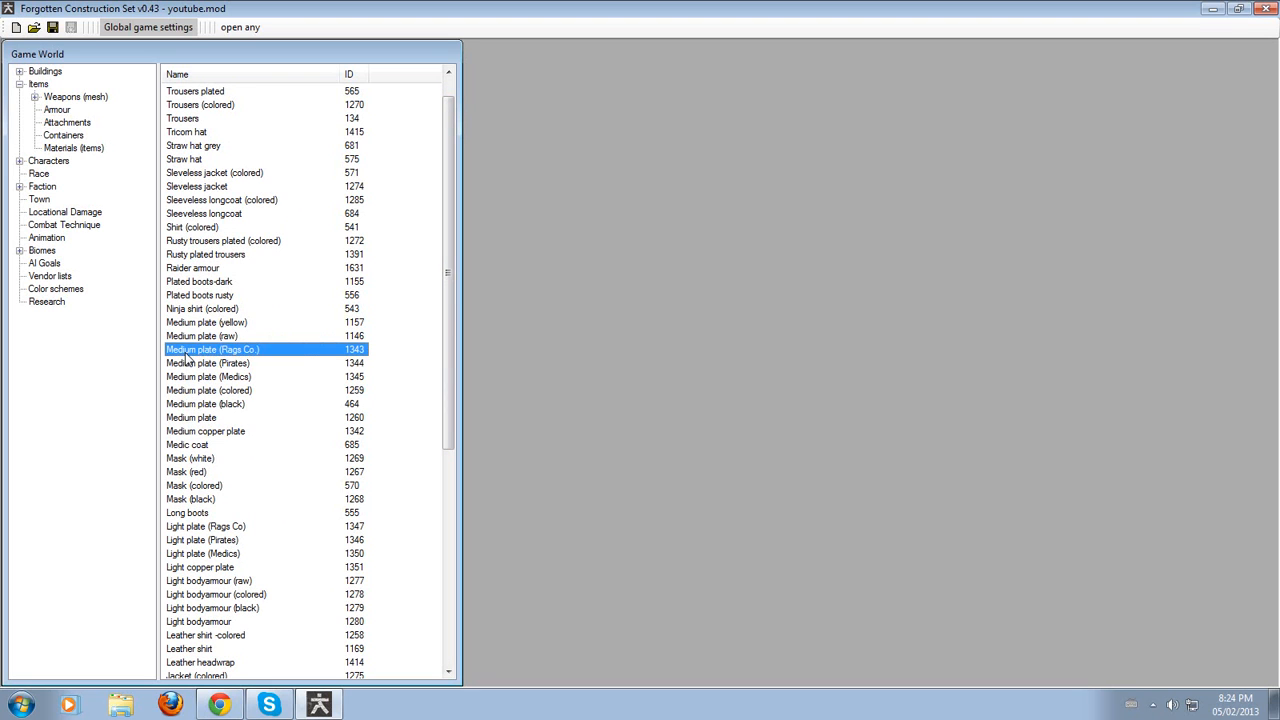
click(224, 386)
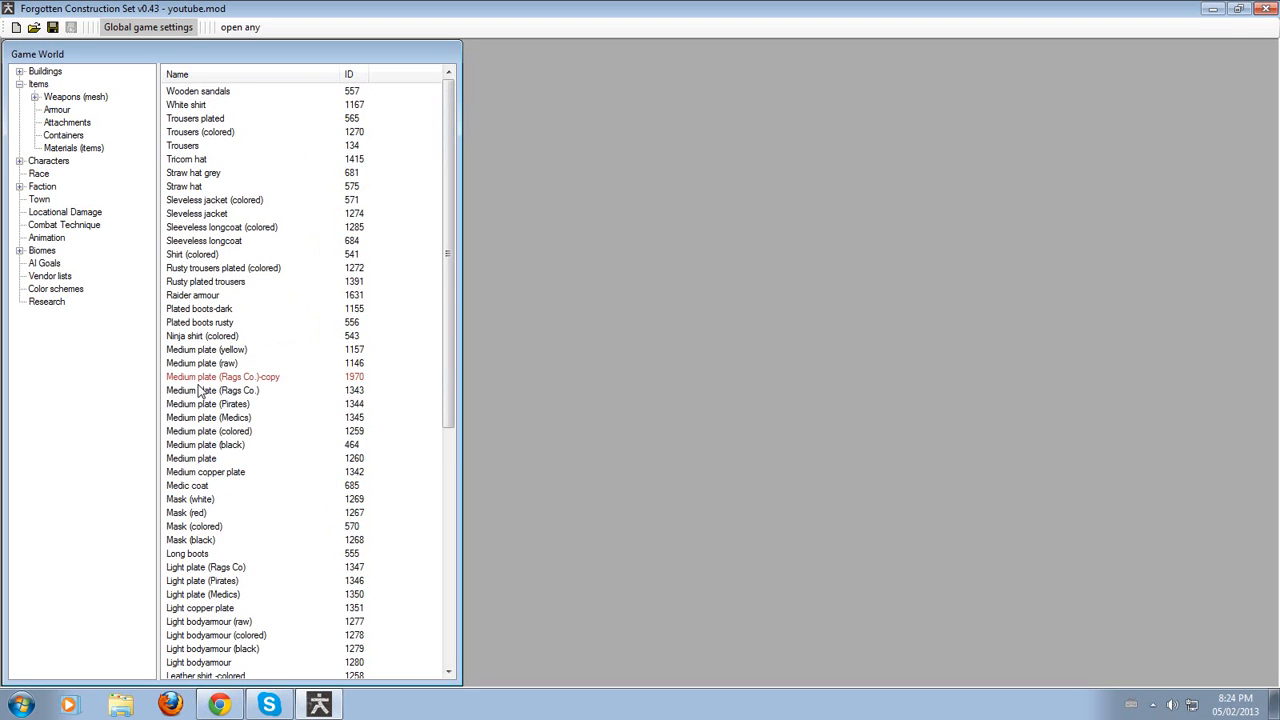
Open the copied Medium plate (Rags Co.) armour and rename it as "med plate red".
click(203, 378)
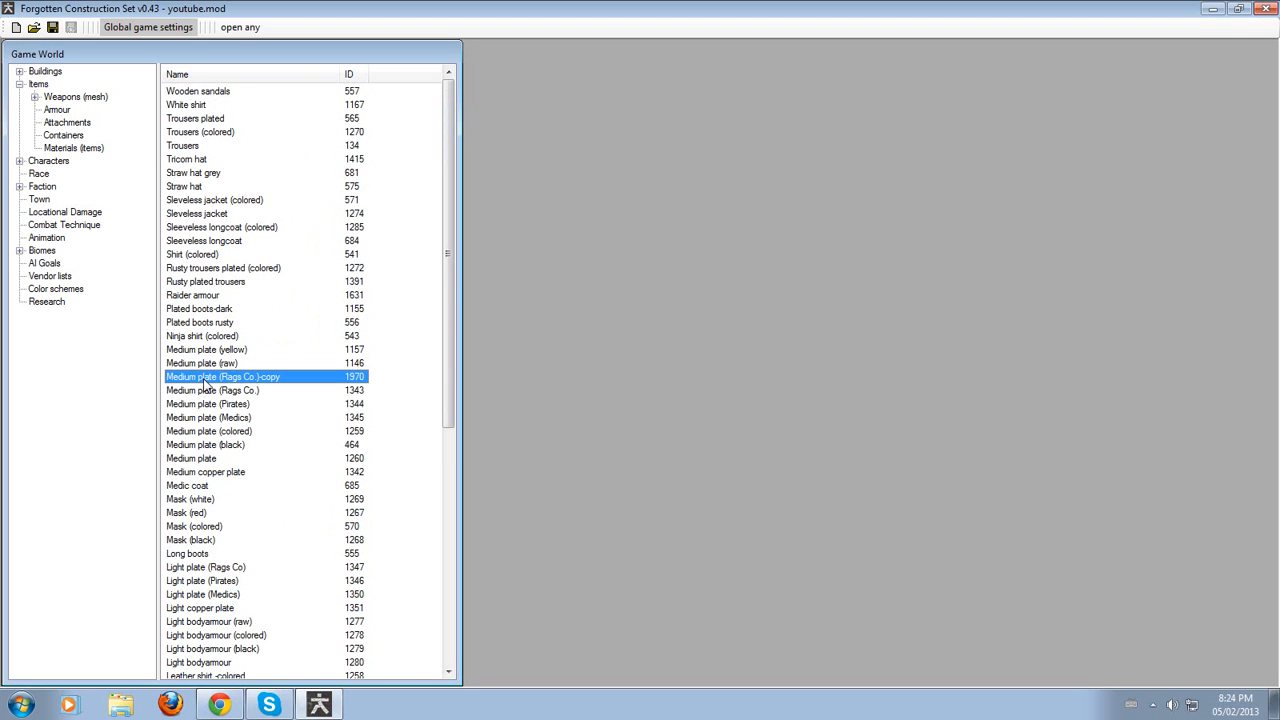
double_click(203, 383)
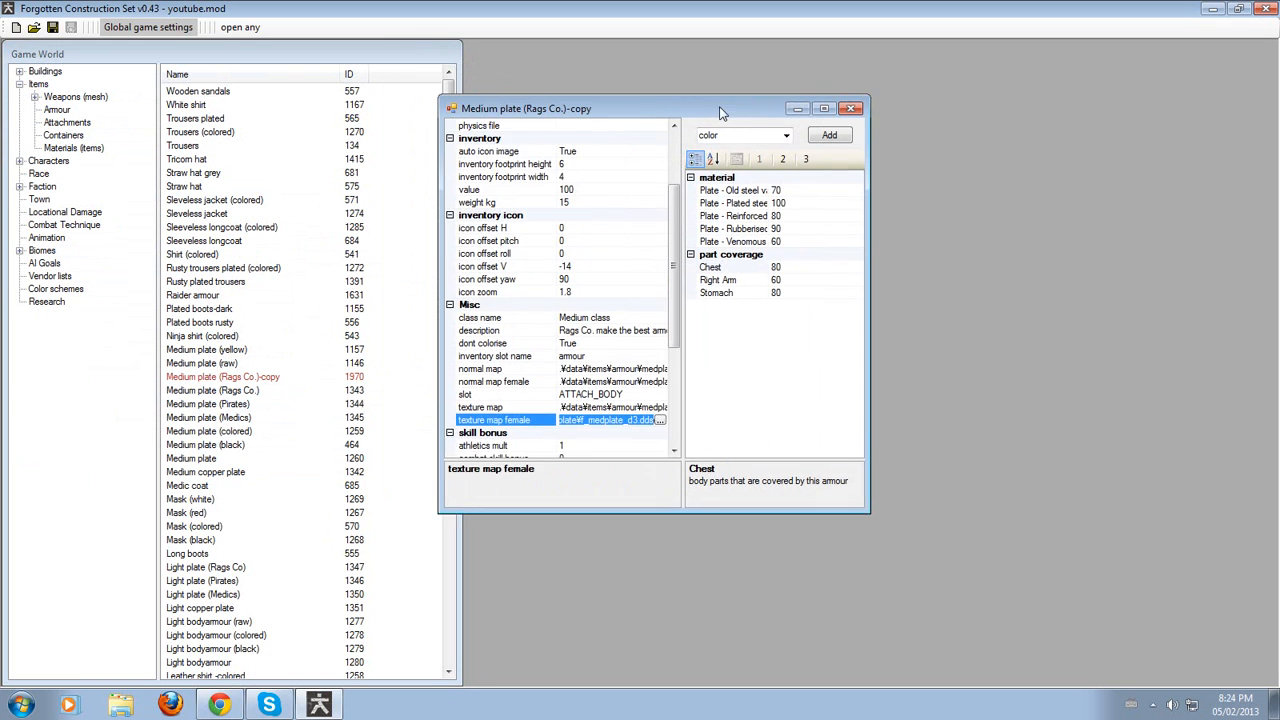
drag(703, 236, 503, 144)
click(676, 142)
key(BackSpace)
key(BackSpace)
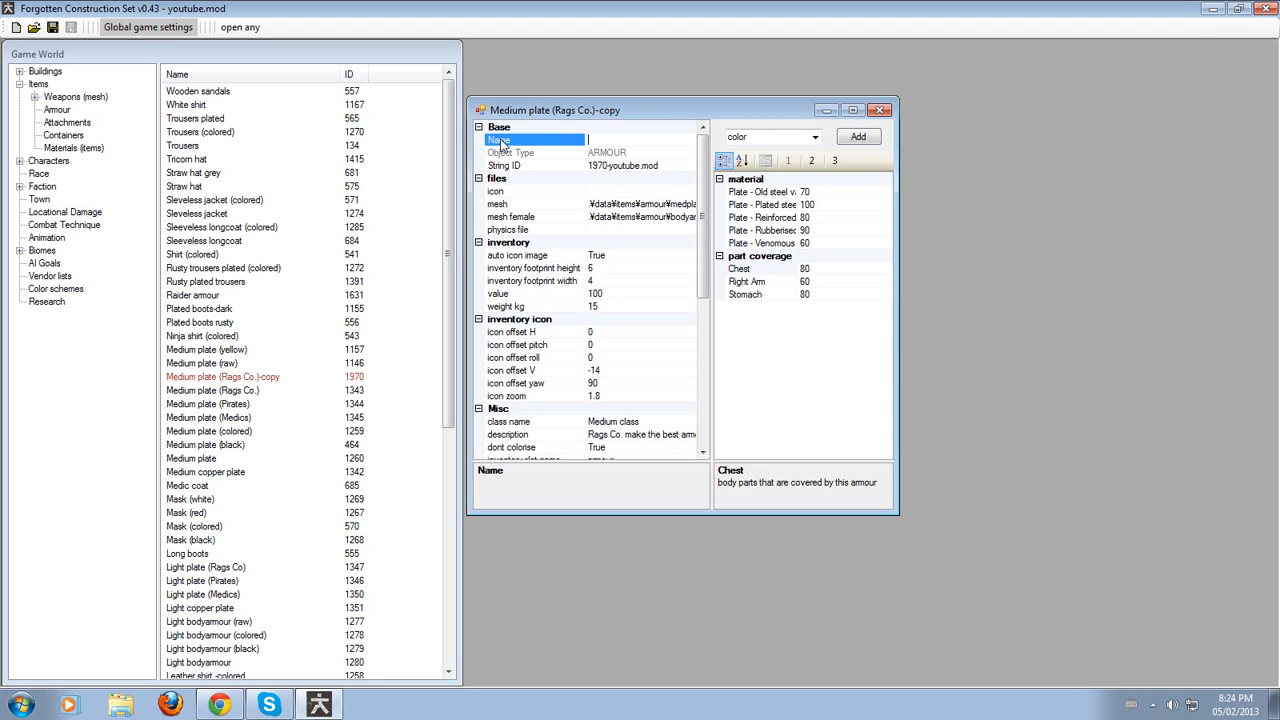
text(med plate red)
click(706, 208)
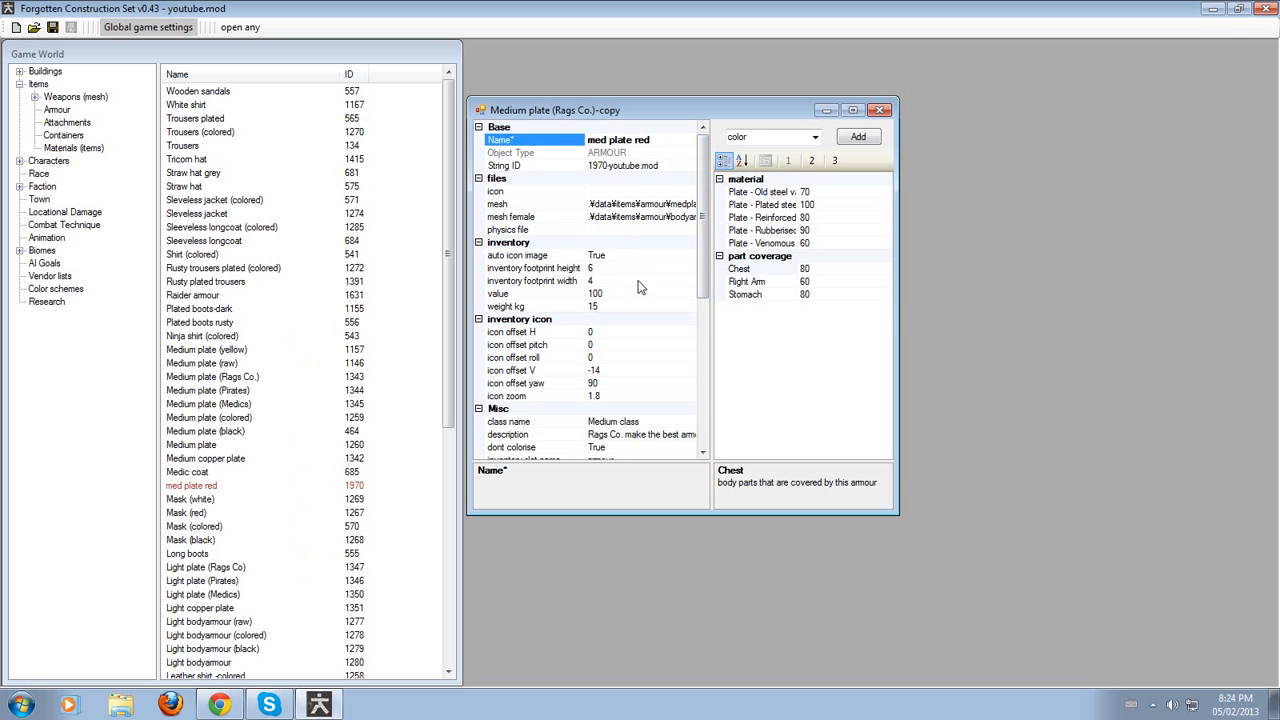
Examine the armour's skill bonus and stats properties, including blunt resistance and relative price mult.
drag(706, 228, 702, 362)
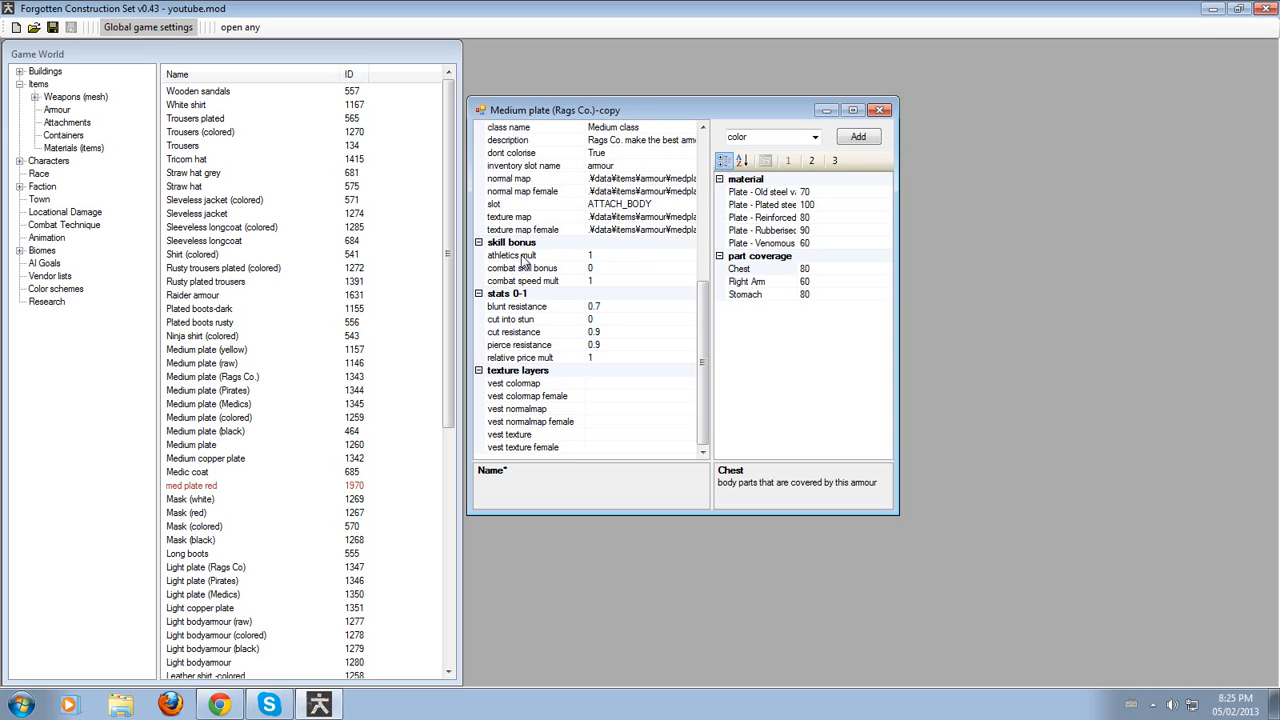
click(640, 303)
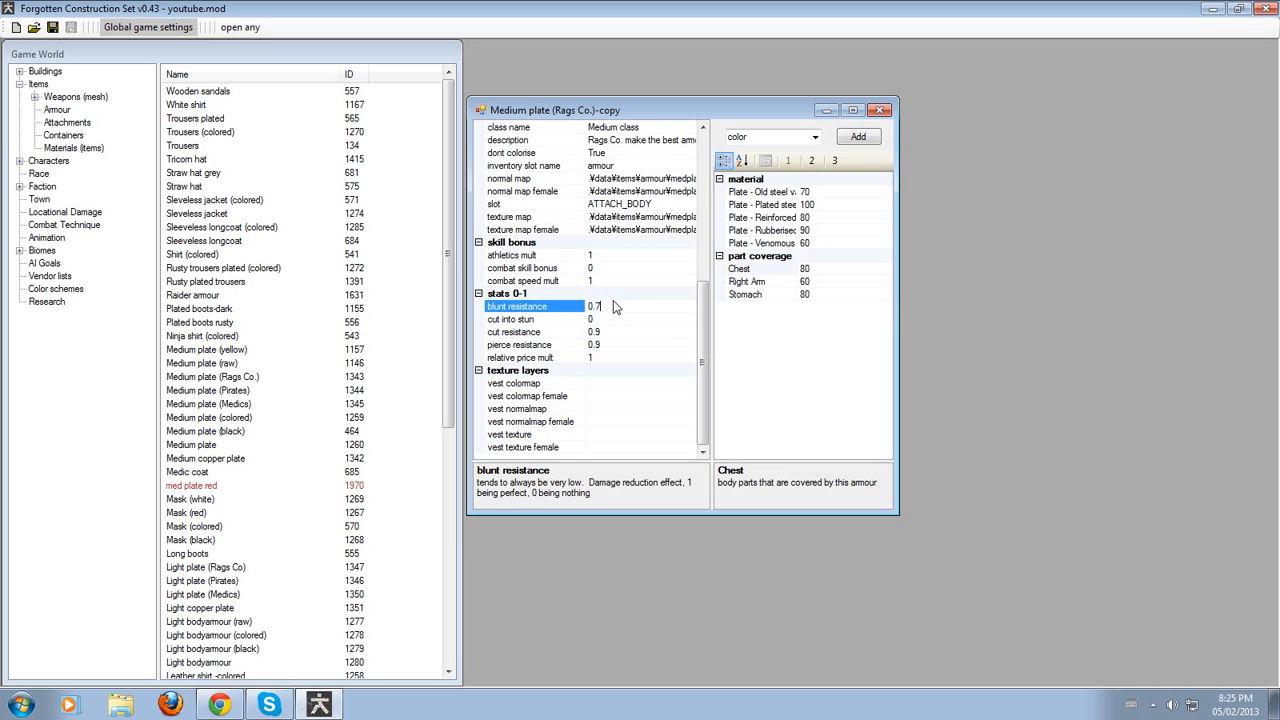
click(601, 357)
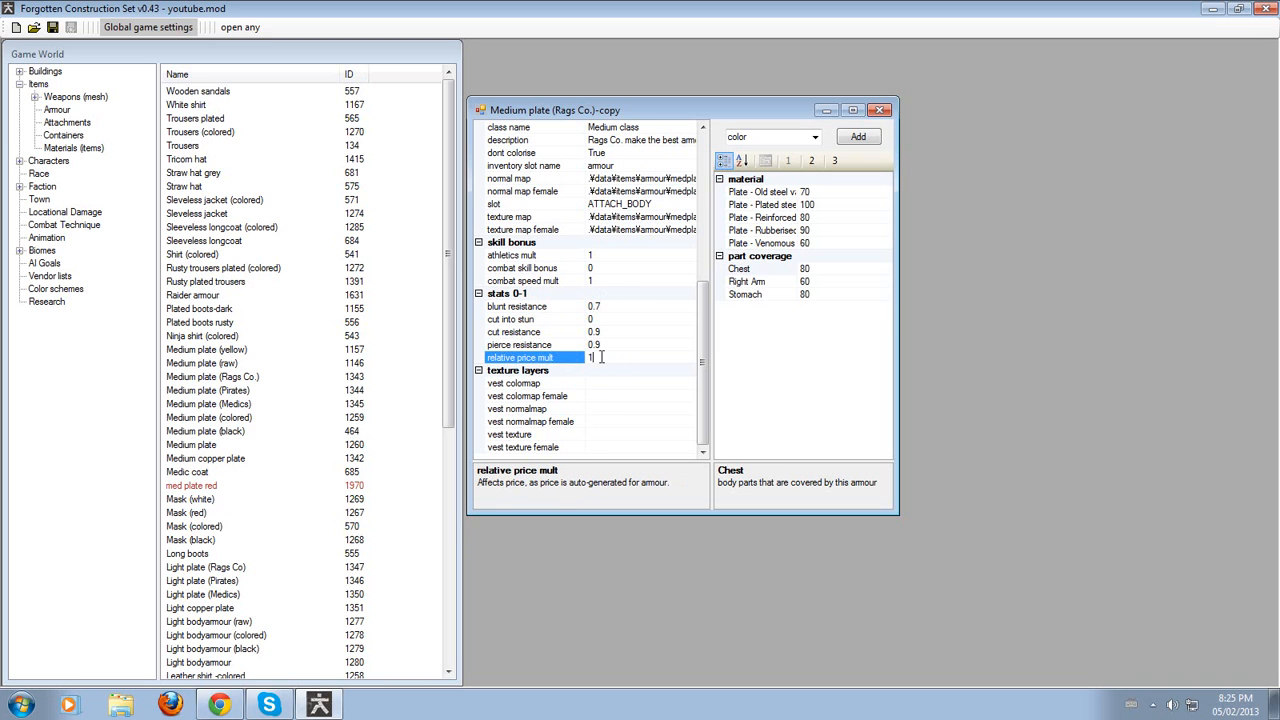
key(Up)
key(Up)
key(Up)
key(Up)
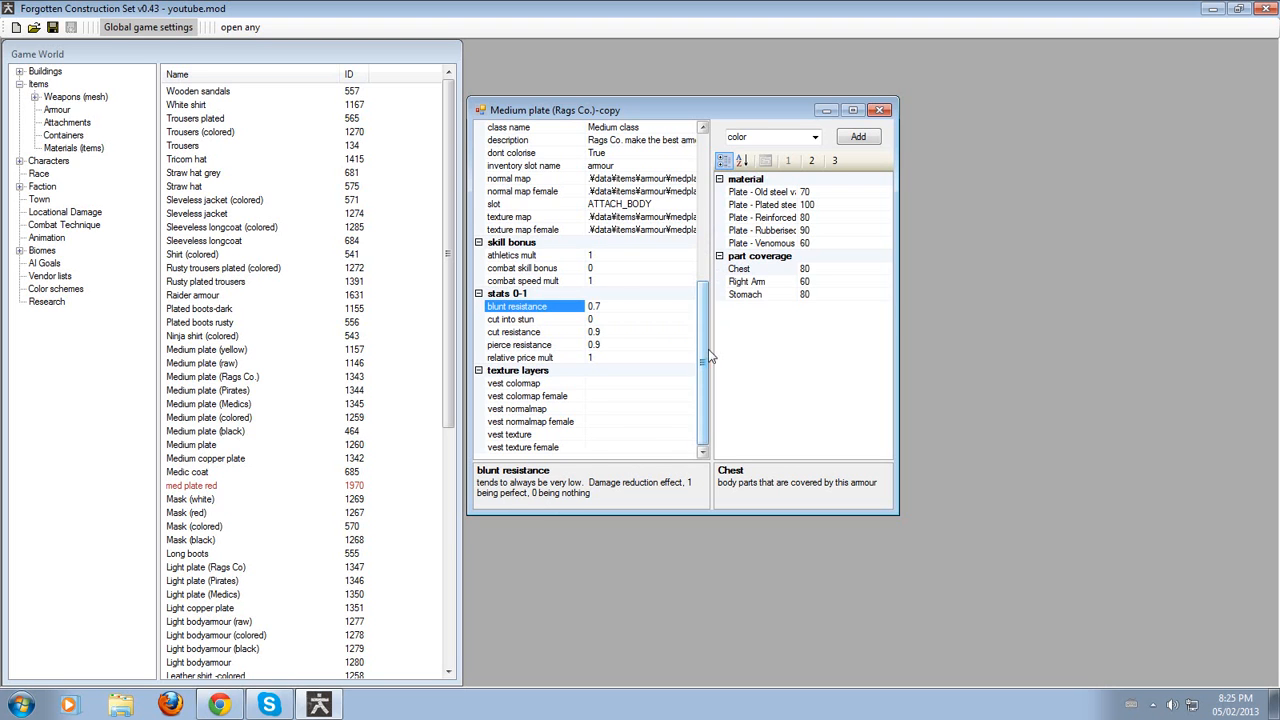
Review the armour's base properties and its material and part coverage references.
drag(705, 349, 716, 178)
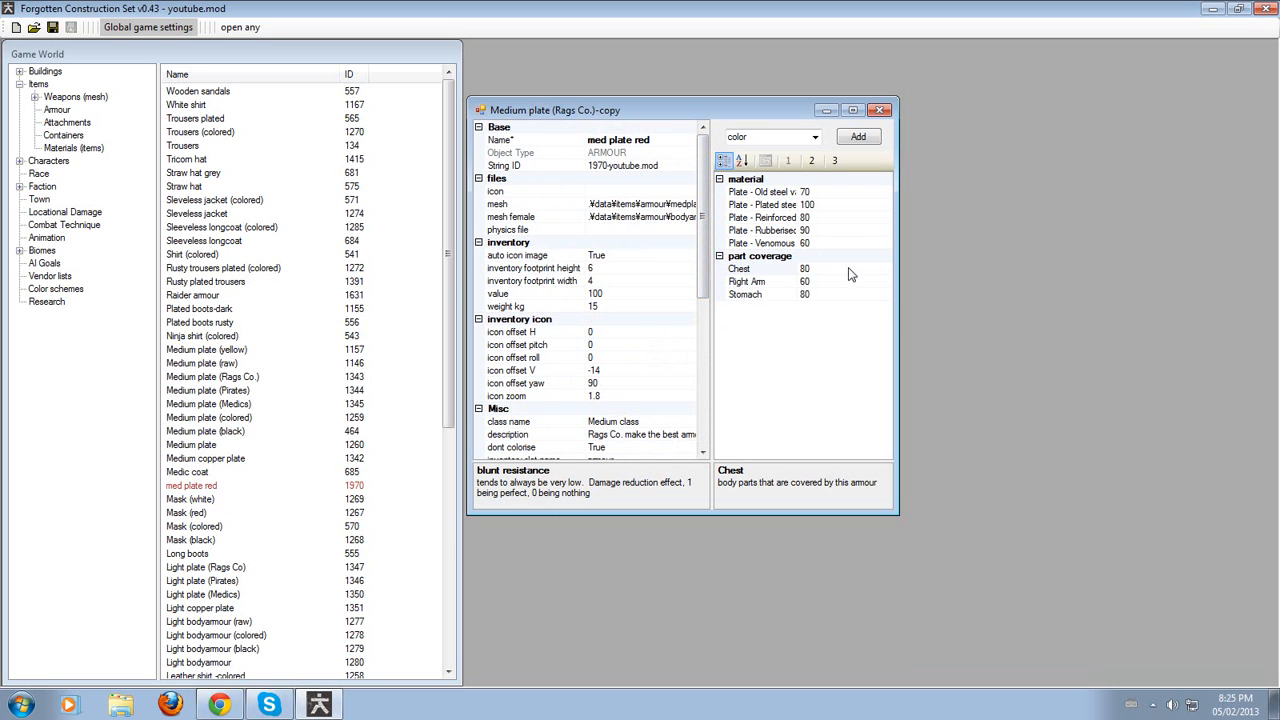
click(811, 161)
click(795, 162)
click(779, 318)
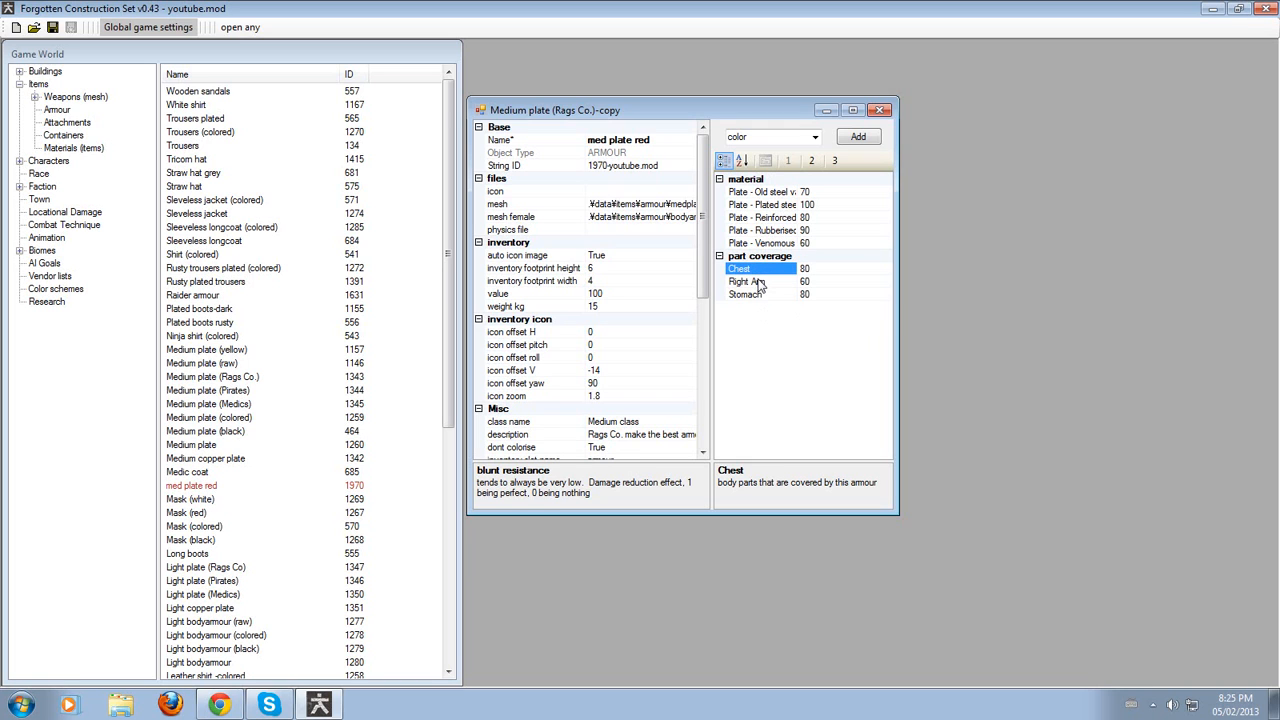
Add the Red color reference to the armour and set its first value to 100.
click(815, 137)
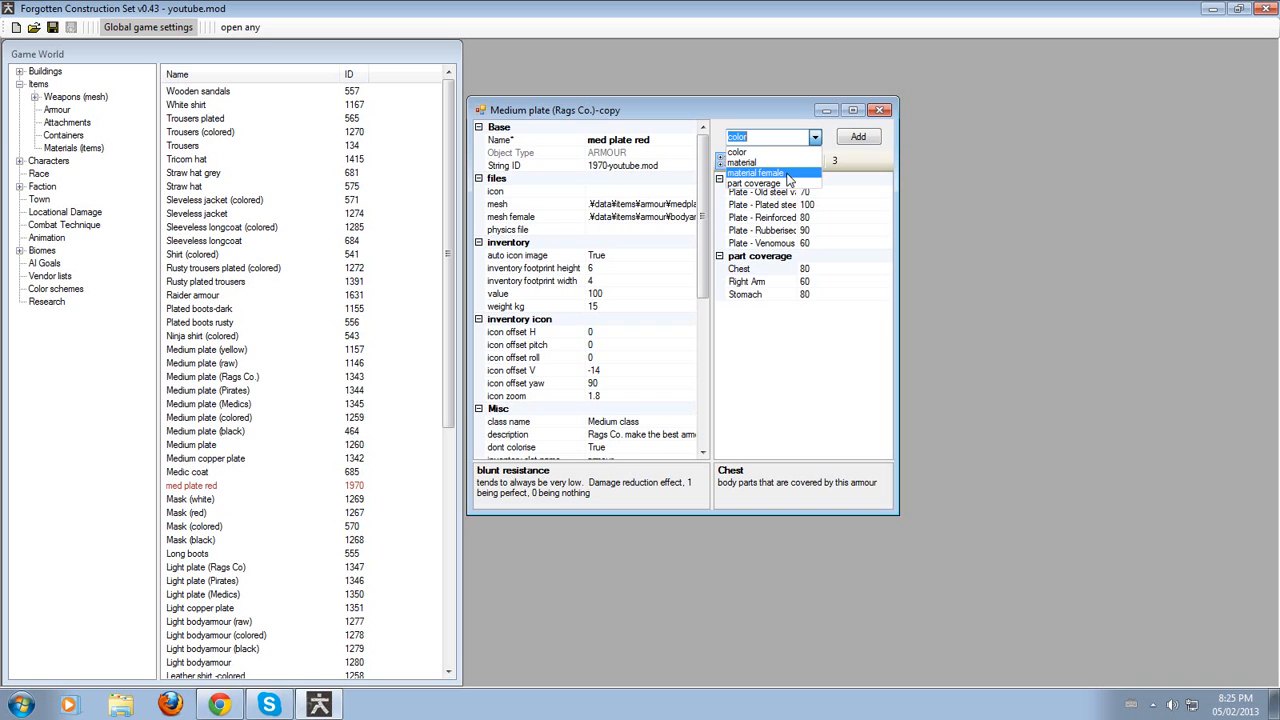
click(792, 154)
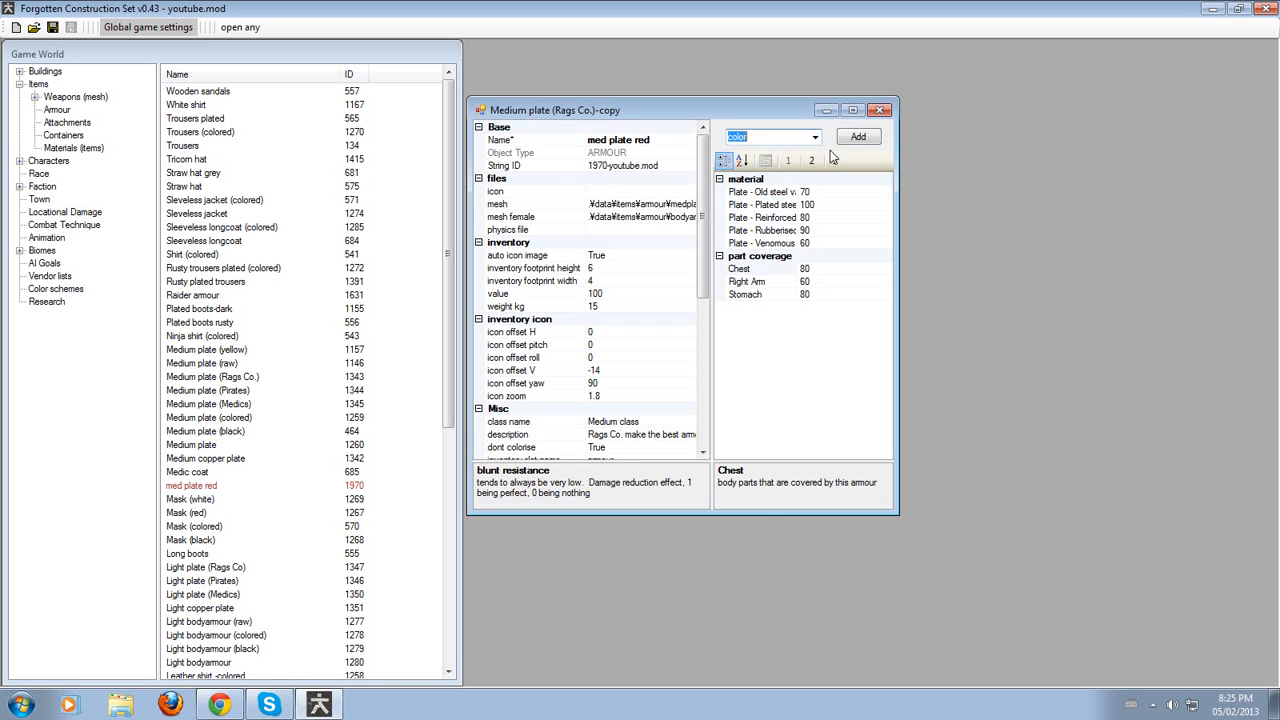
click(856, 138)
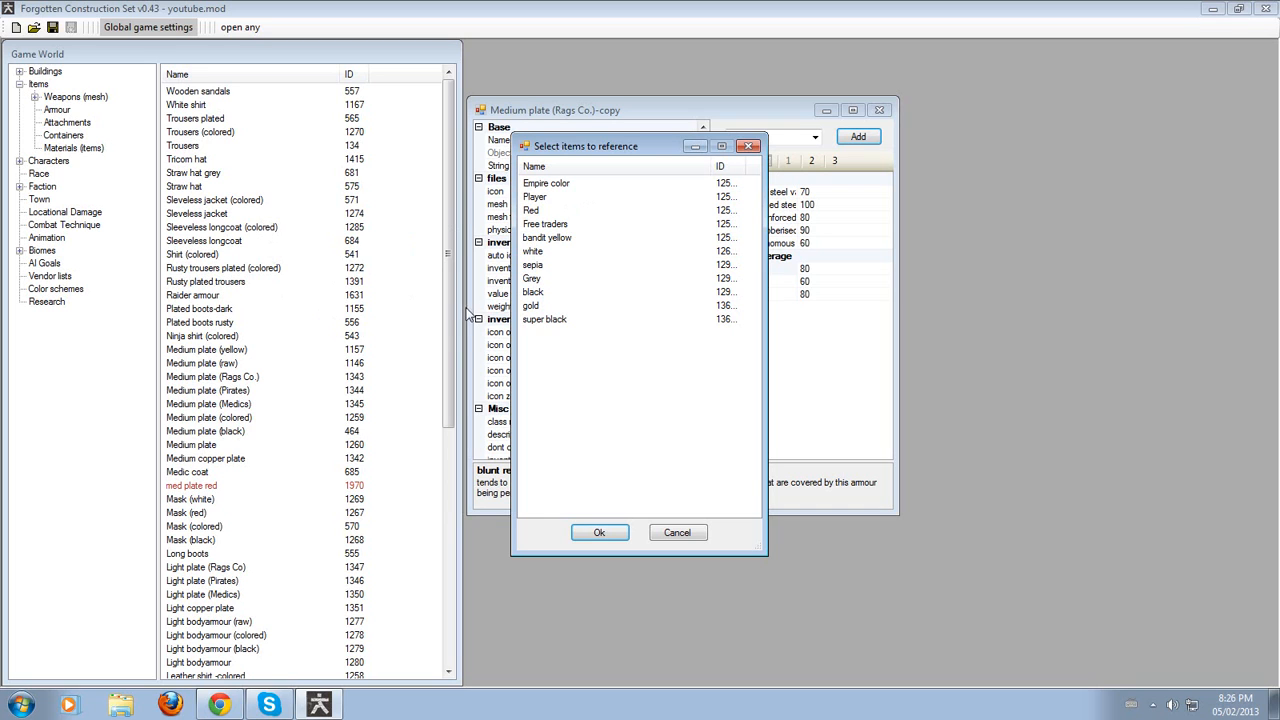
double_click(556, 210)
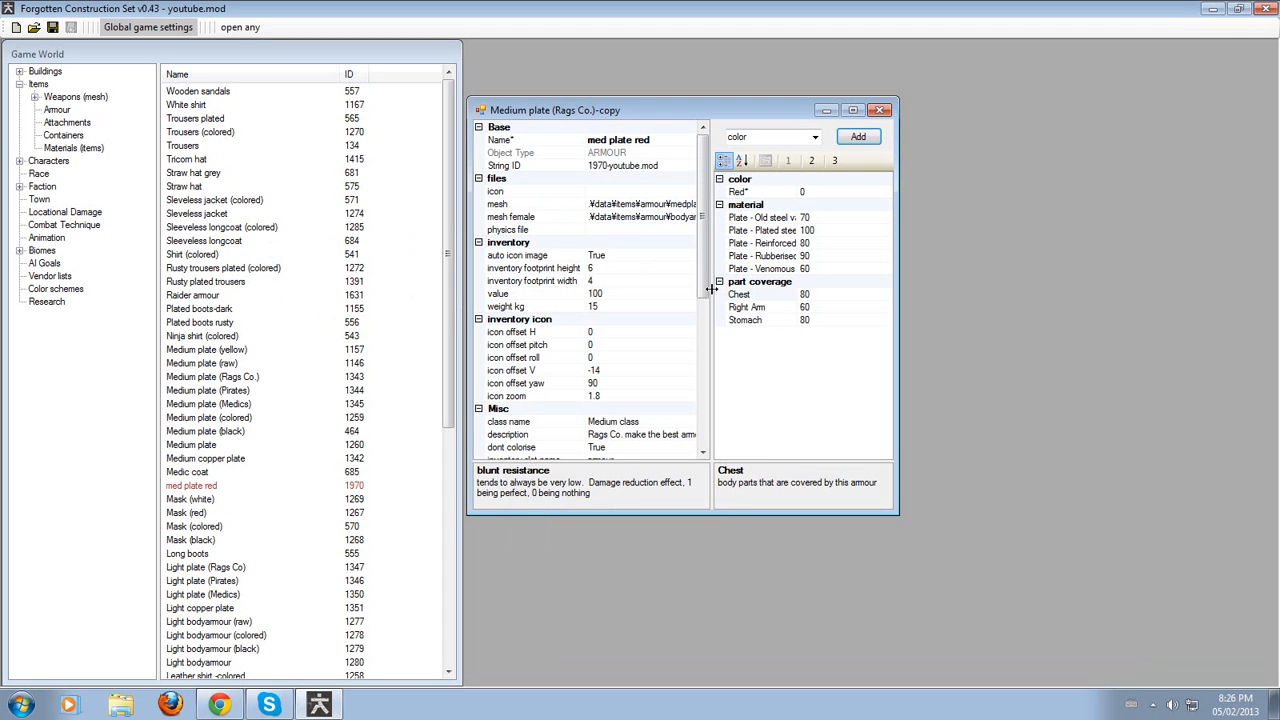
click(818, 192)
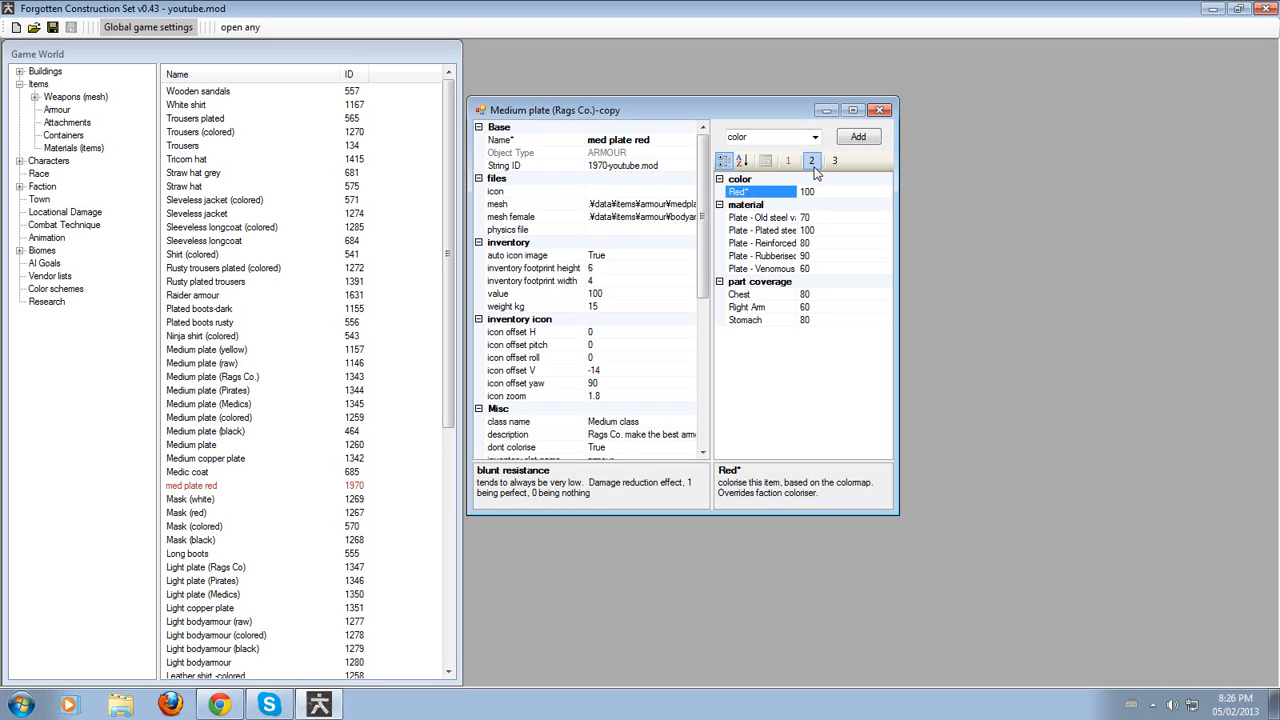
Check the second and third values of the armour's color, material and part coverage references and close the item.
click(811, 161)
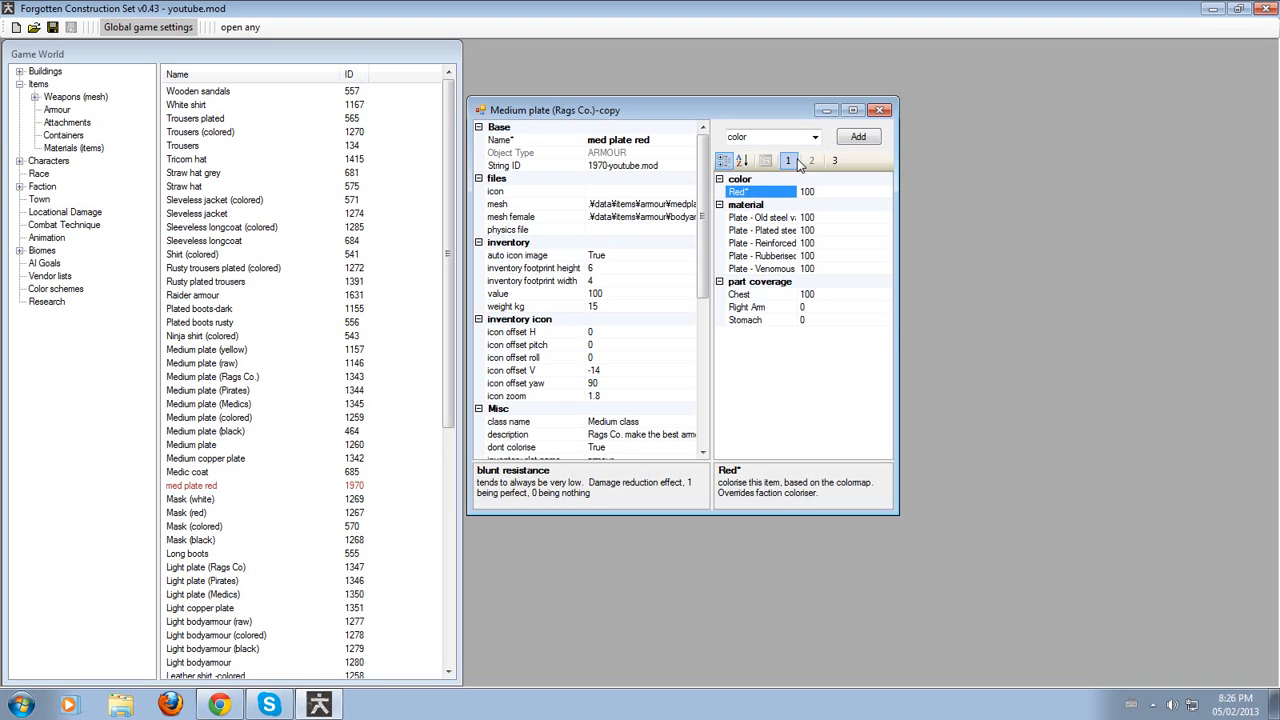
click(783, 245)
click(782, 269)
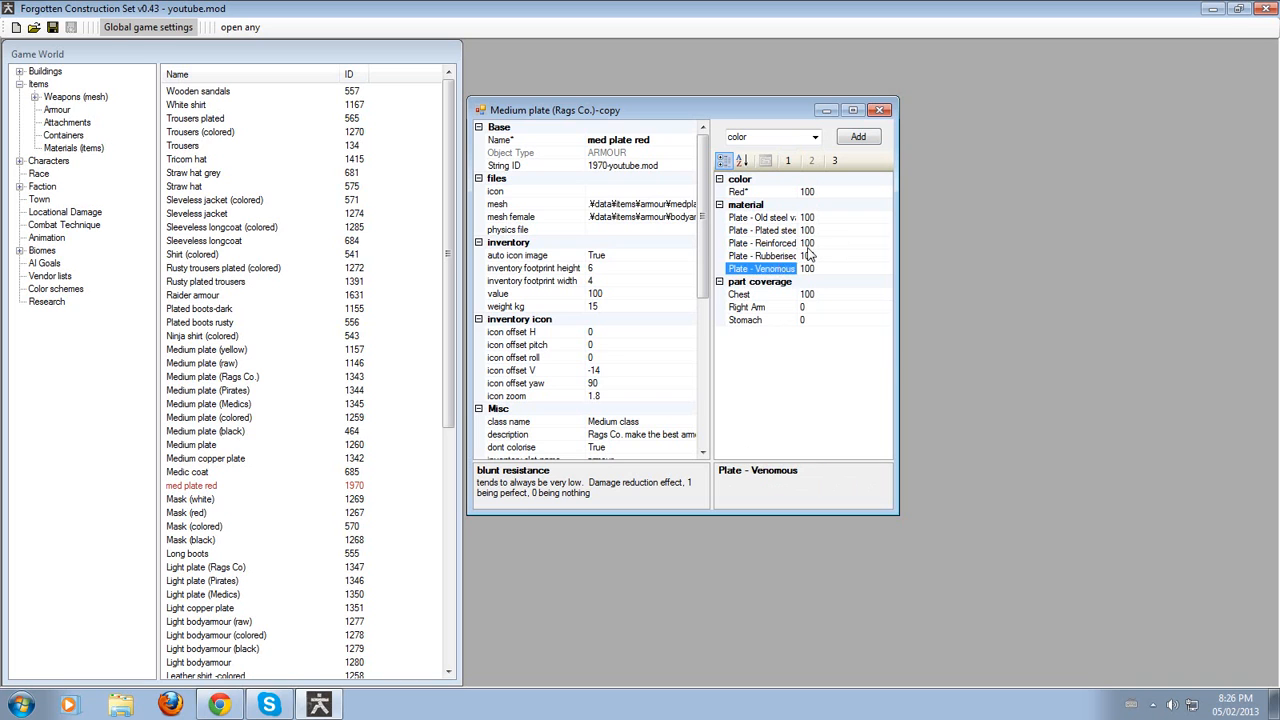
click(811, 243)
click(832, 216)
click(834, 192)
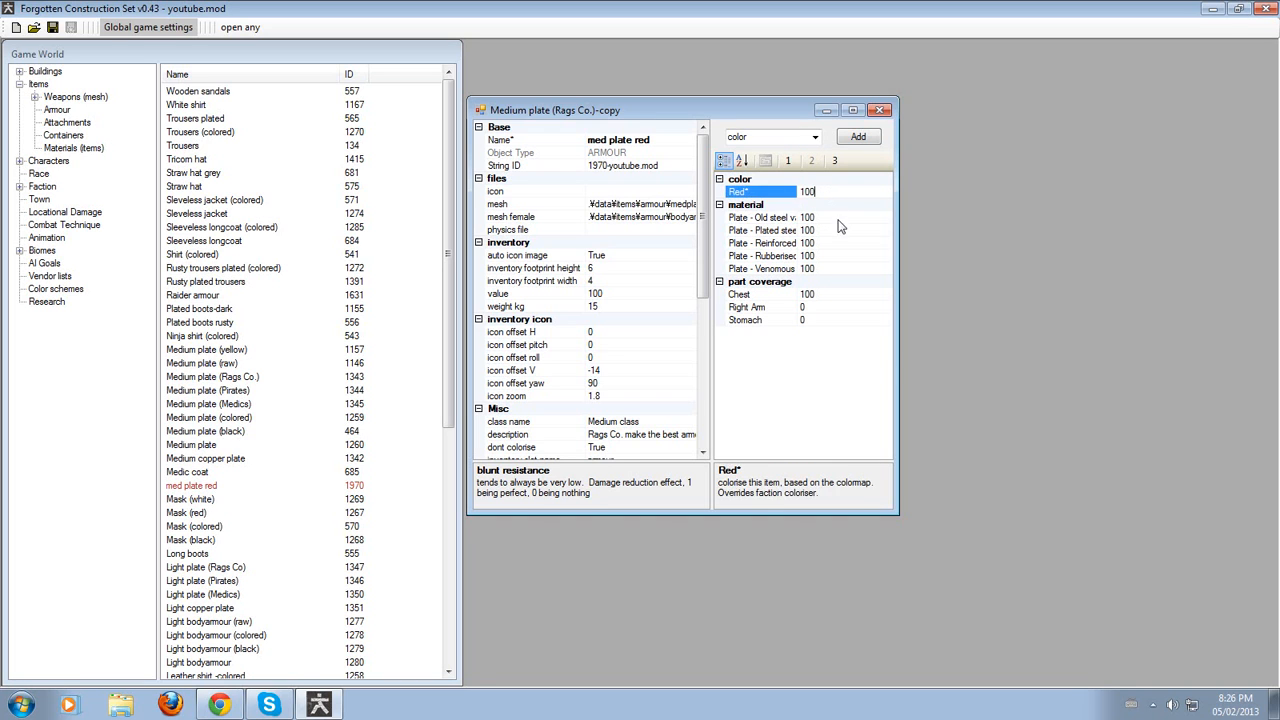
click(836, 218)
click(838, 255)
click(838, 268)
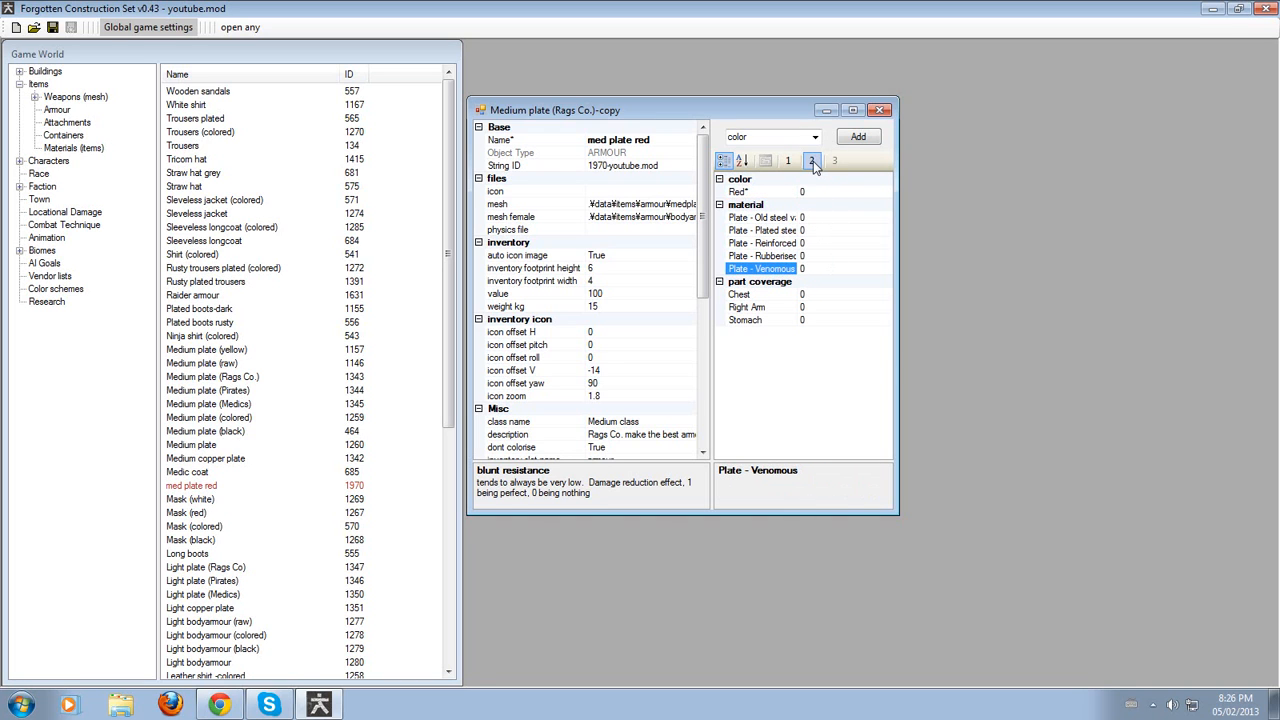
click(836, 161)
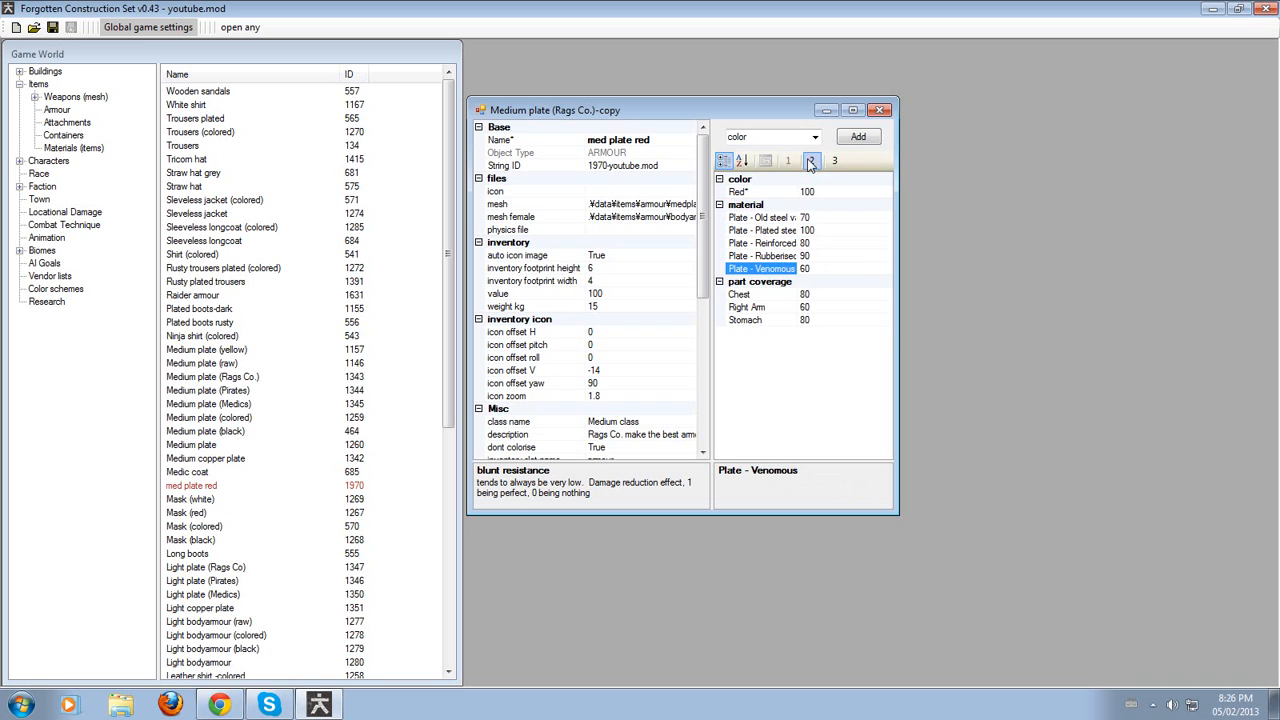
click(813, 162)
click(788, 161)
drag(598, 112, 698, 114)
click(979, 110)
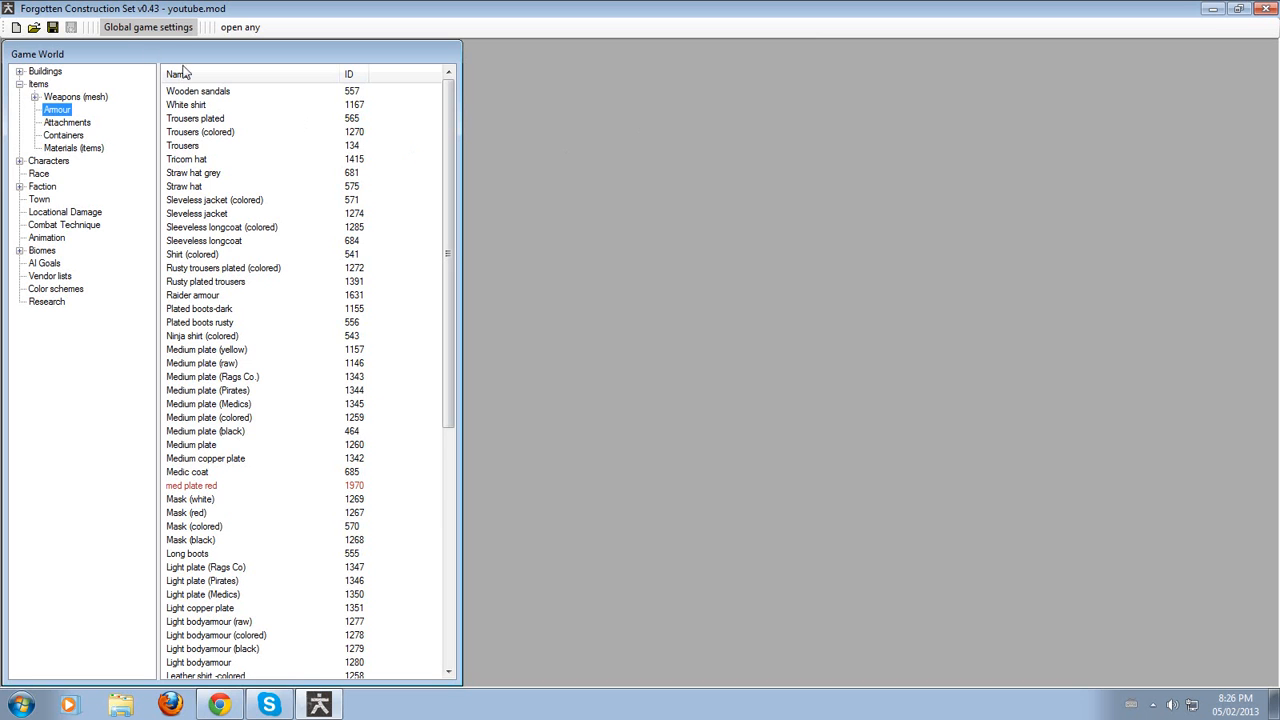
Open the global game settings and enlarge the GLOBAL CONSTANTS window in height and width.
click(125, 38)
drag(272, 75, 716, 67)
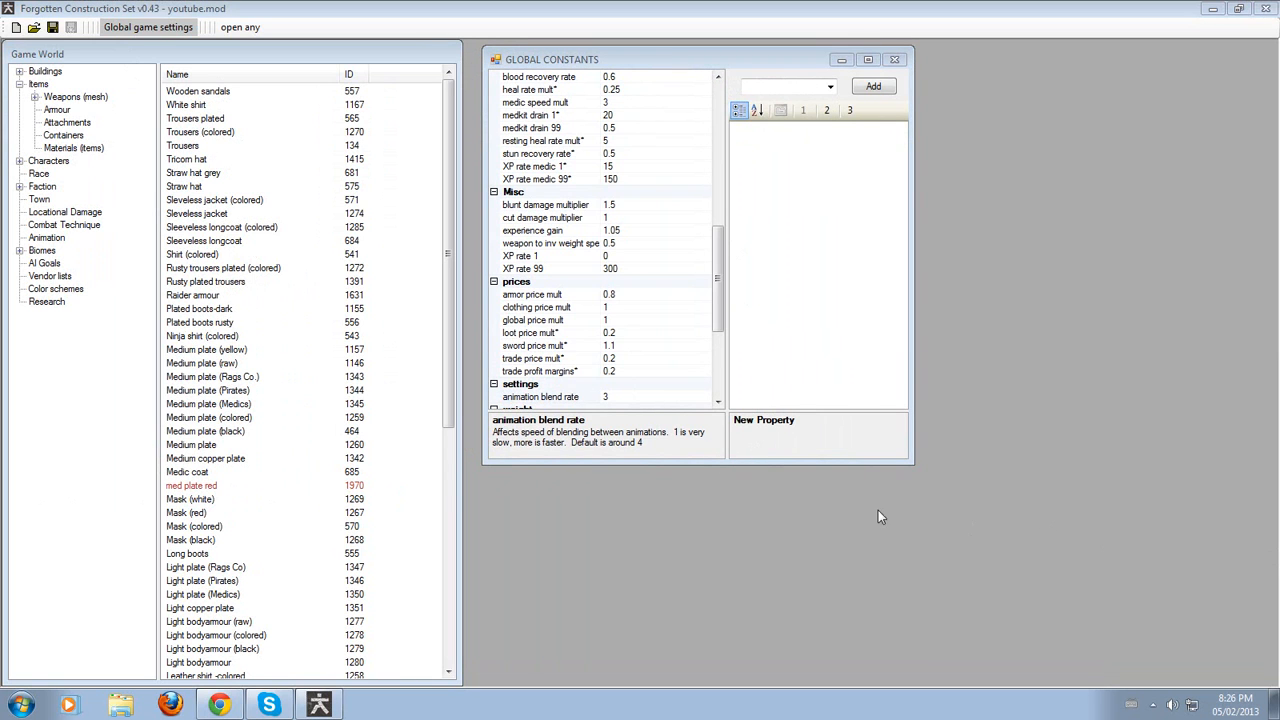
click(691, 463)
drag(689, 663, 694, 678)
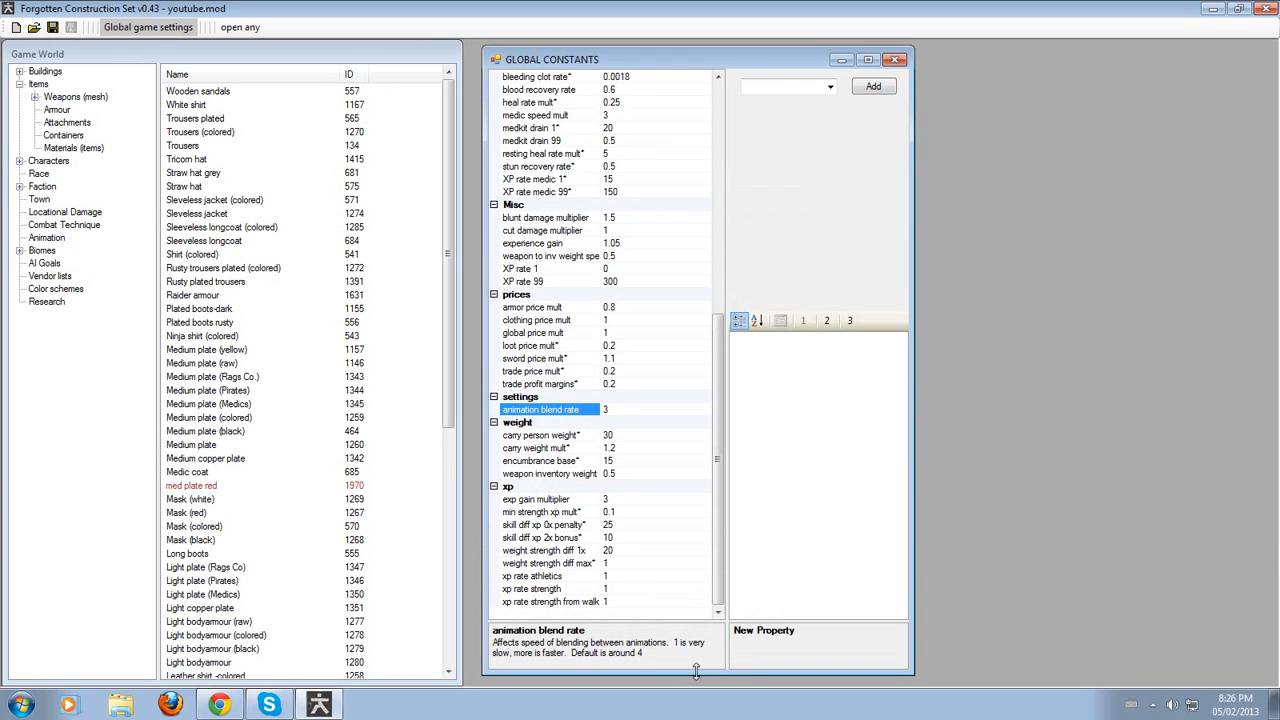
drag(915, 455, 1171, 450)
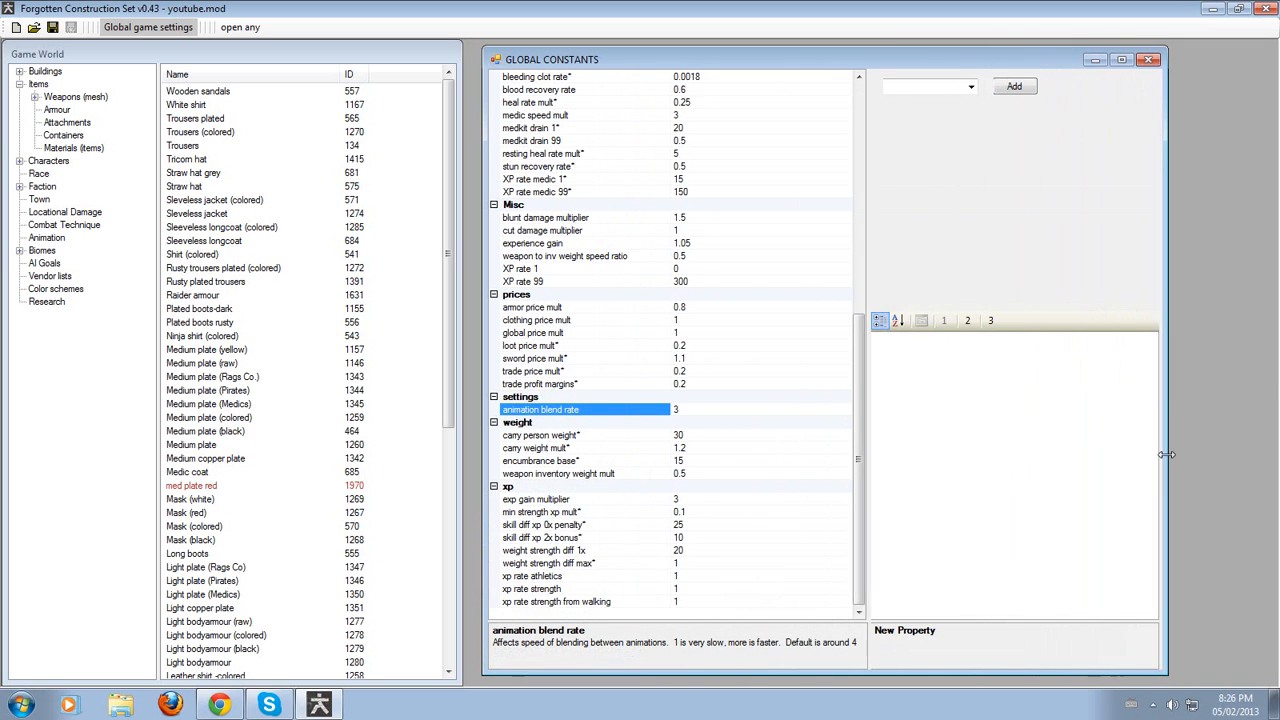
Examine the descriptions of the three block success constants and the buildings production speed.
drag(865, 416, 856, 172)
click(576, 92)
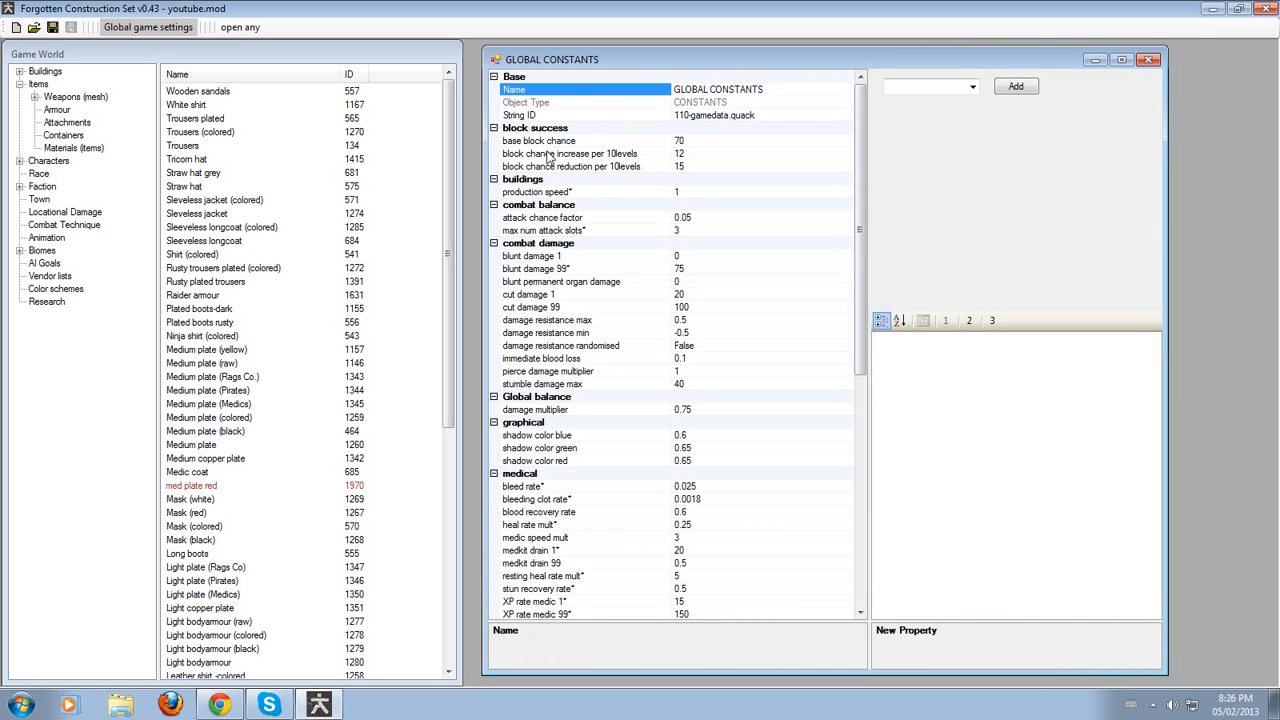
click(601, 143)
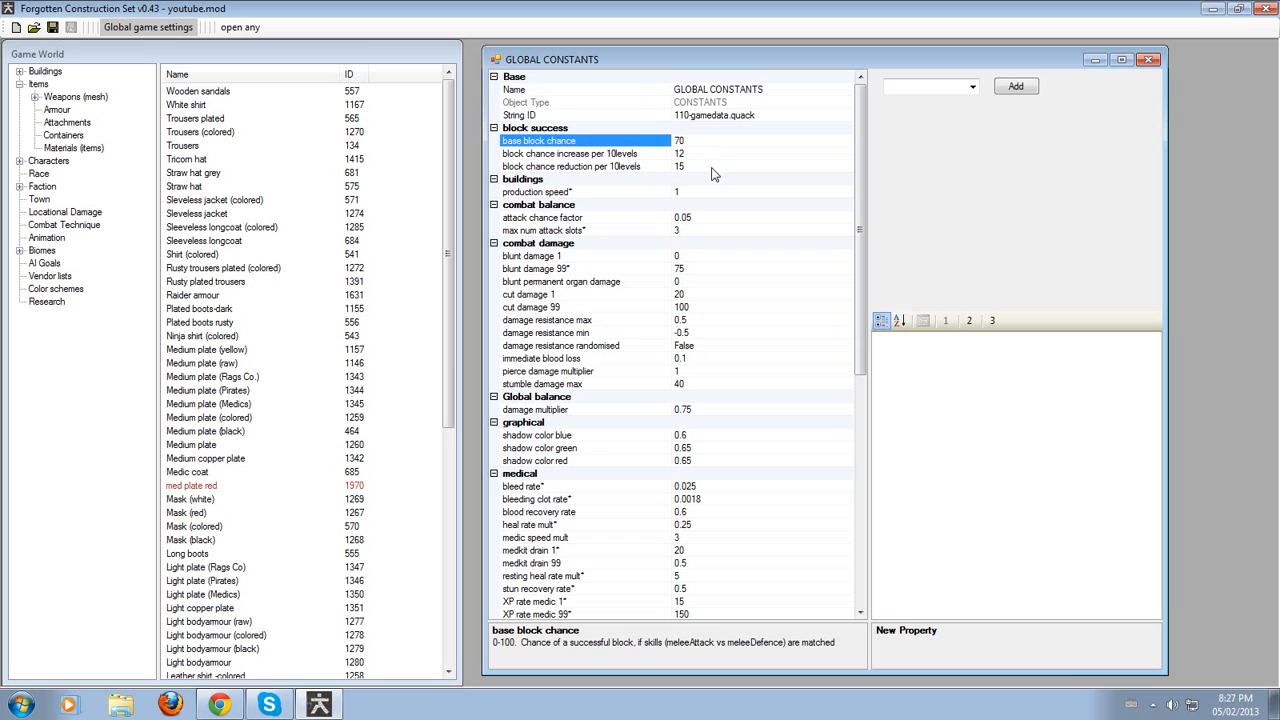
click(712, 154)
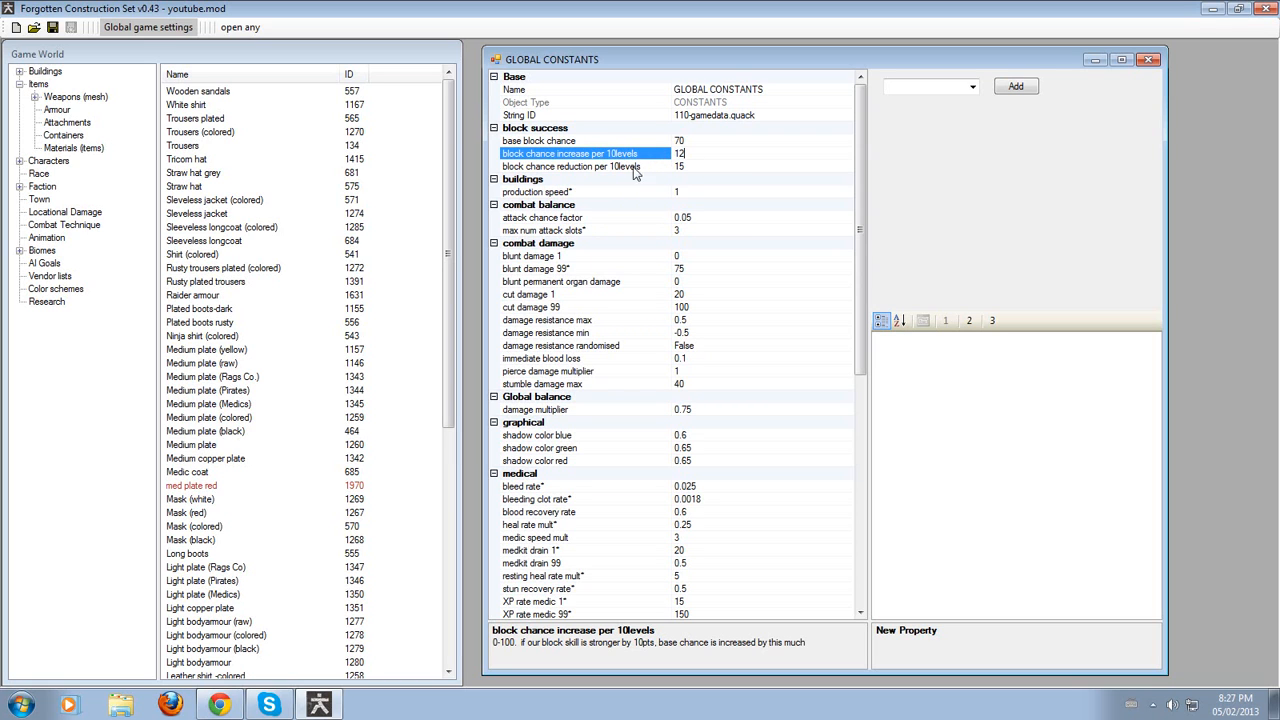
click(530, 168)
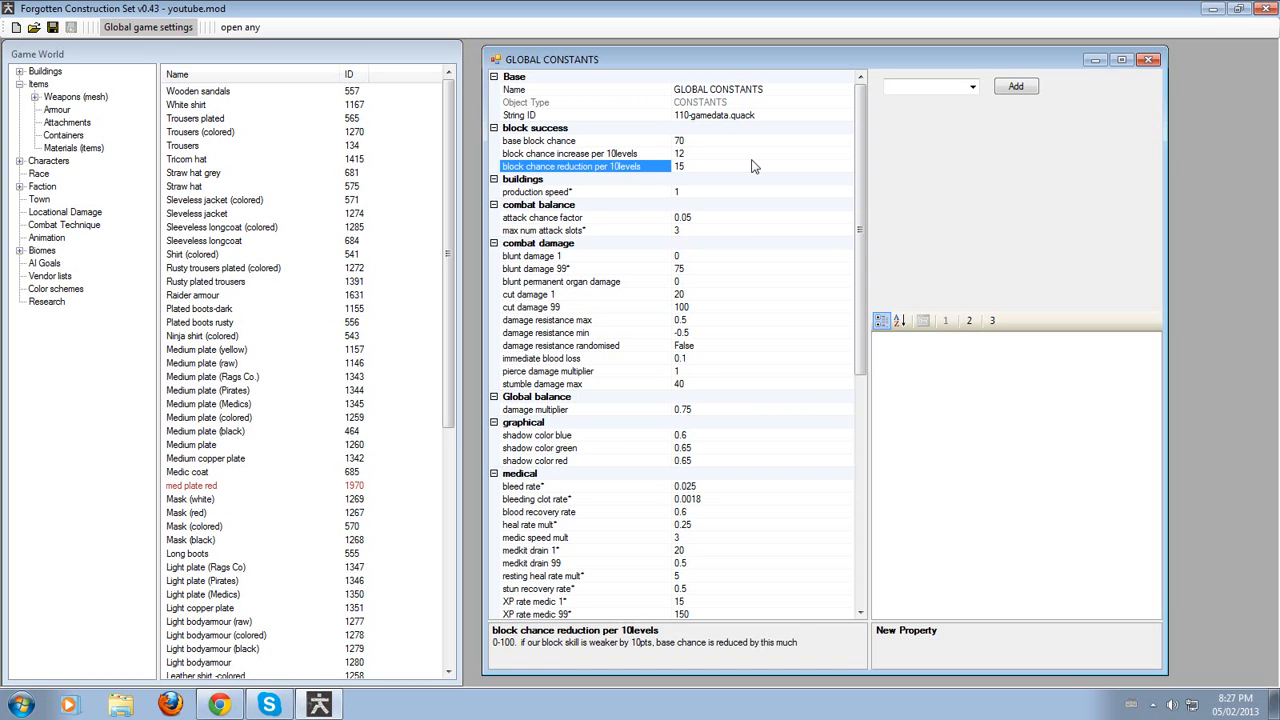
click(690, 192)
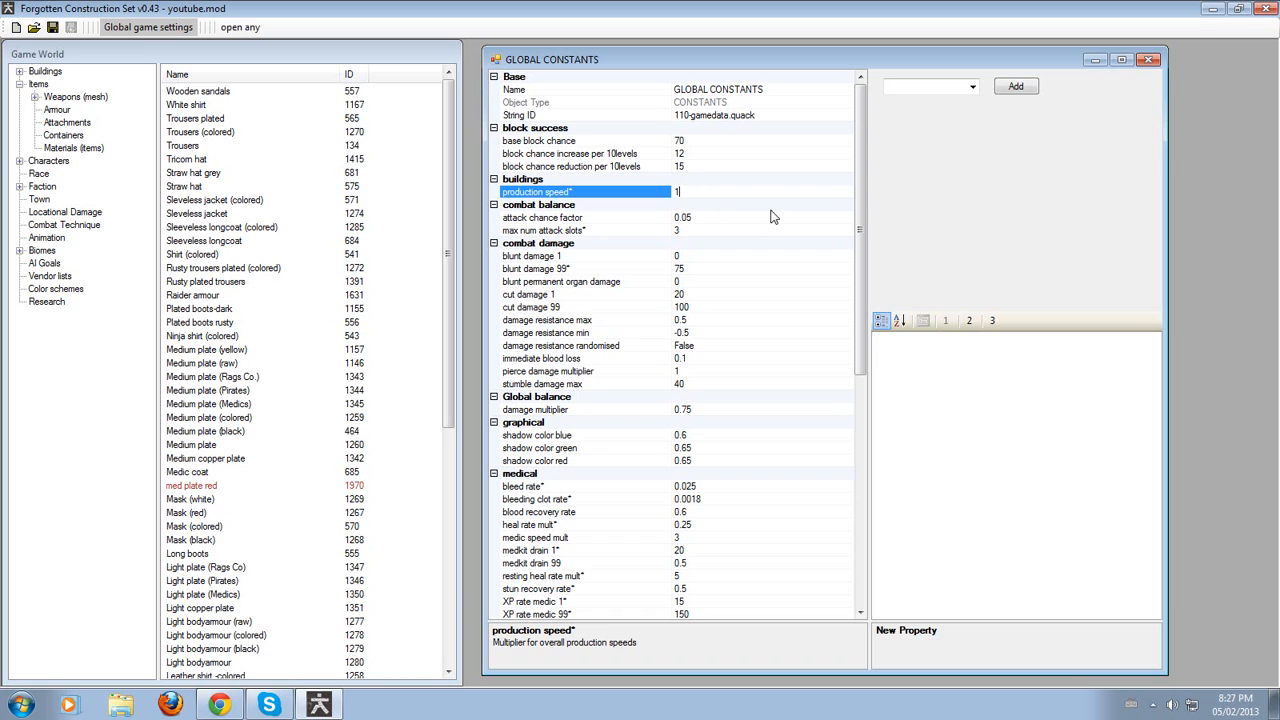
Examine the descriptions of the attack chance factor, max num attack slots and blunt damage 1 constants.
click(614, 205)
click(580, 219)
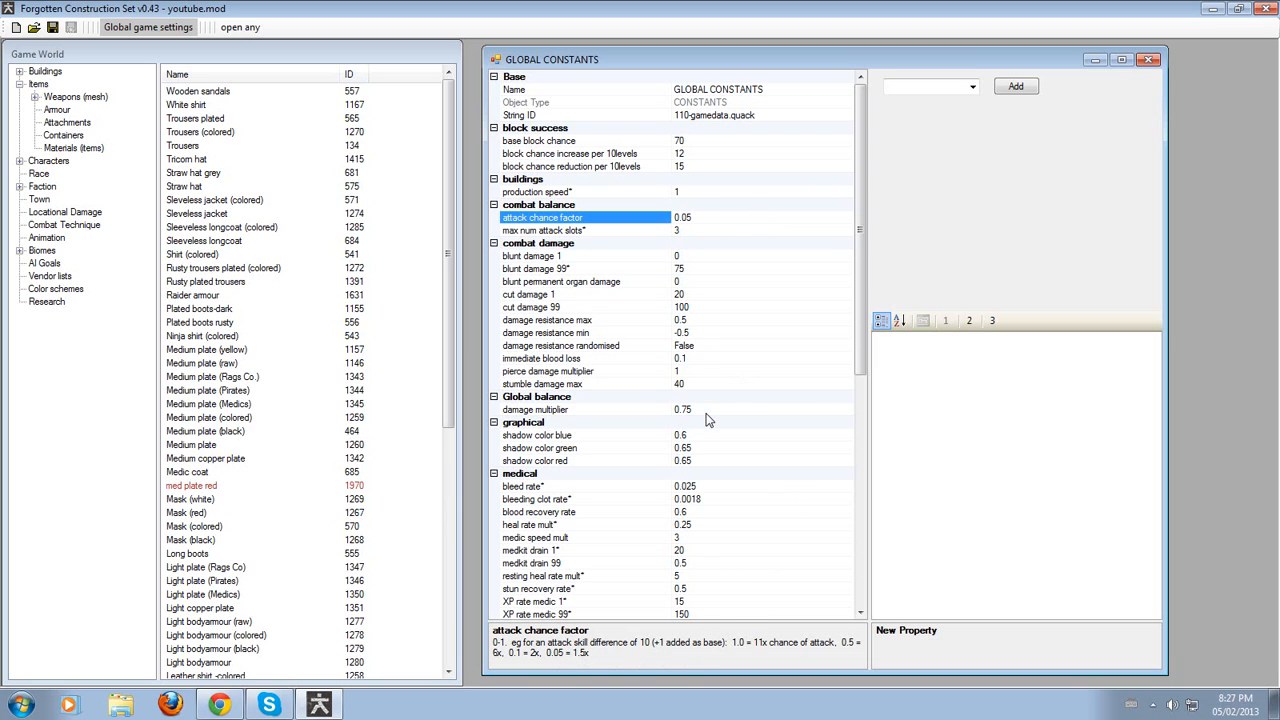
click(579, 233)
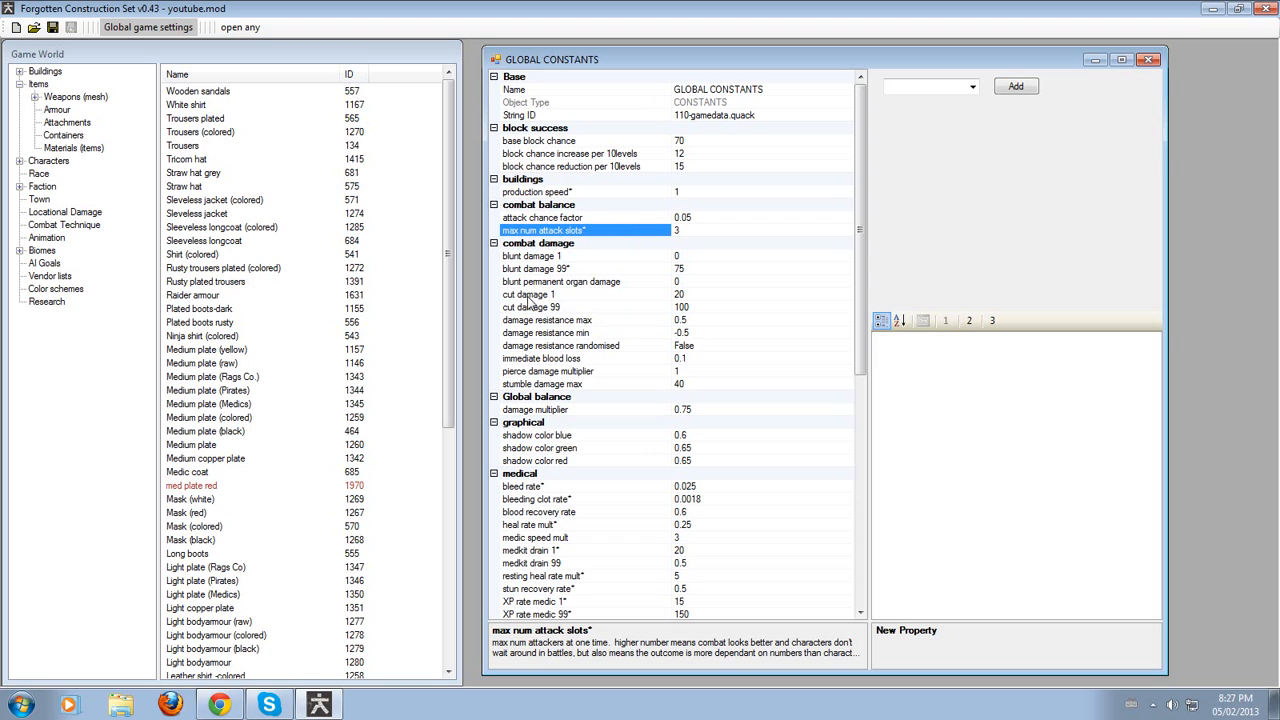
click(772, 256)
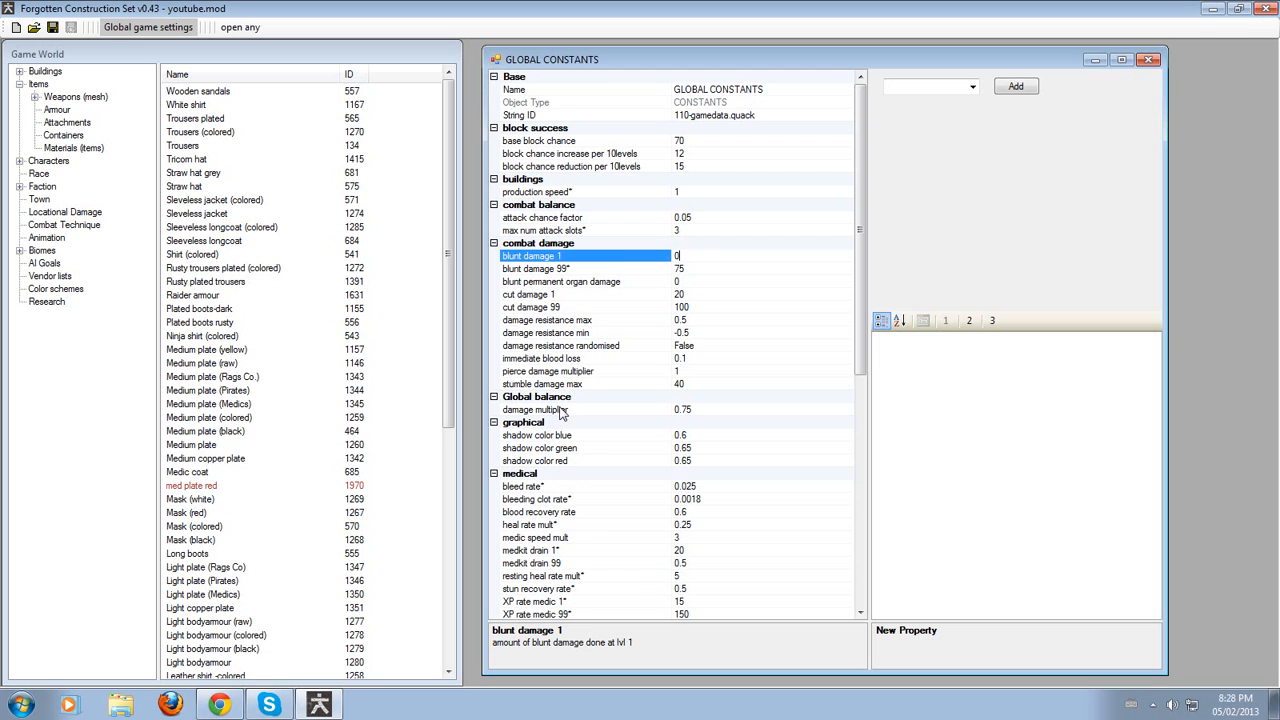
Examine the descriptions of the XP rate medic 1 and stun recovery rate constants in the medical group.
drag(864, 268, 858, 376)
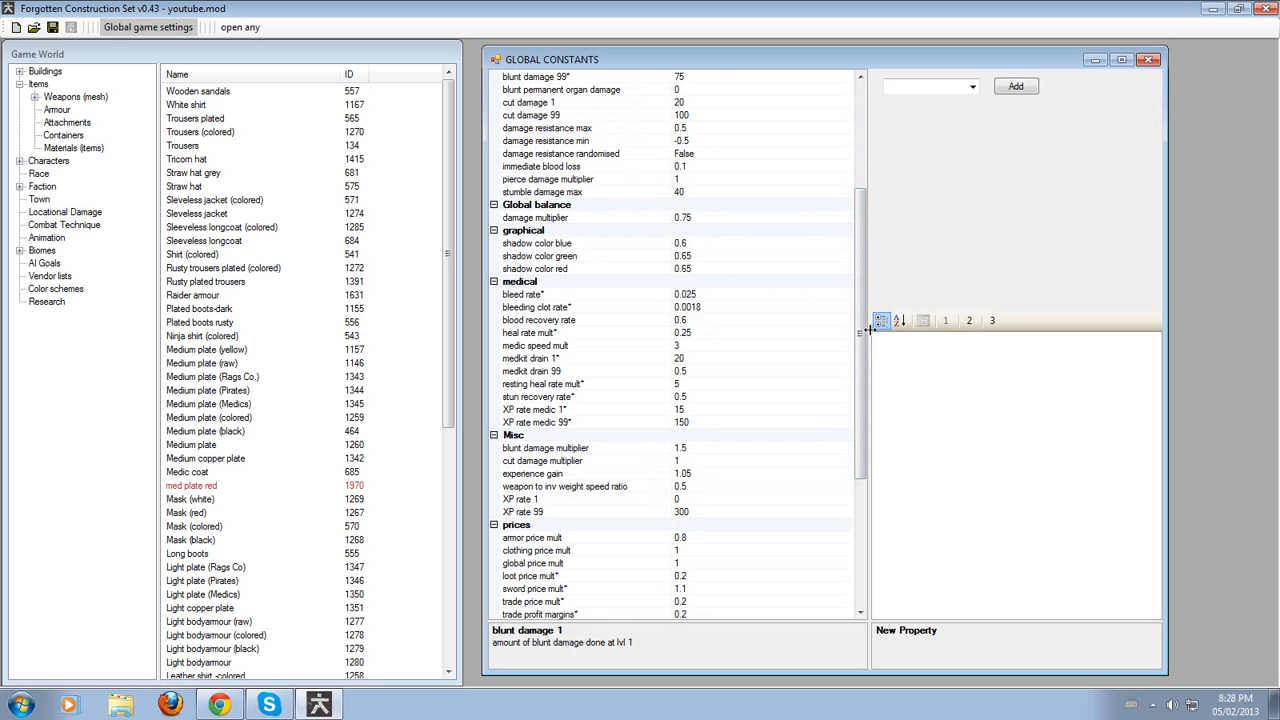
drag(857, 368, 860, 454)
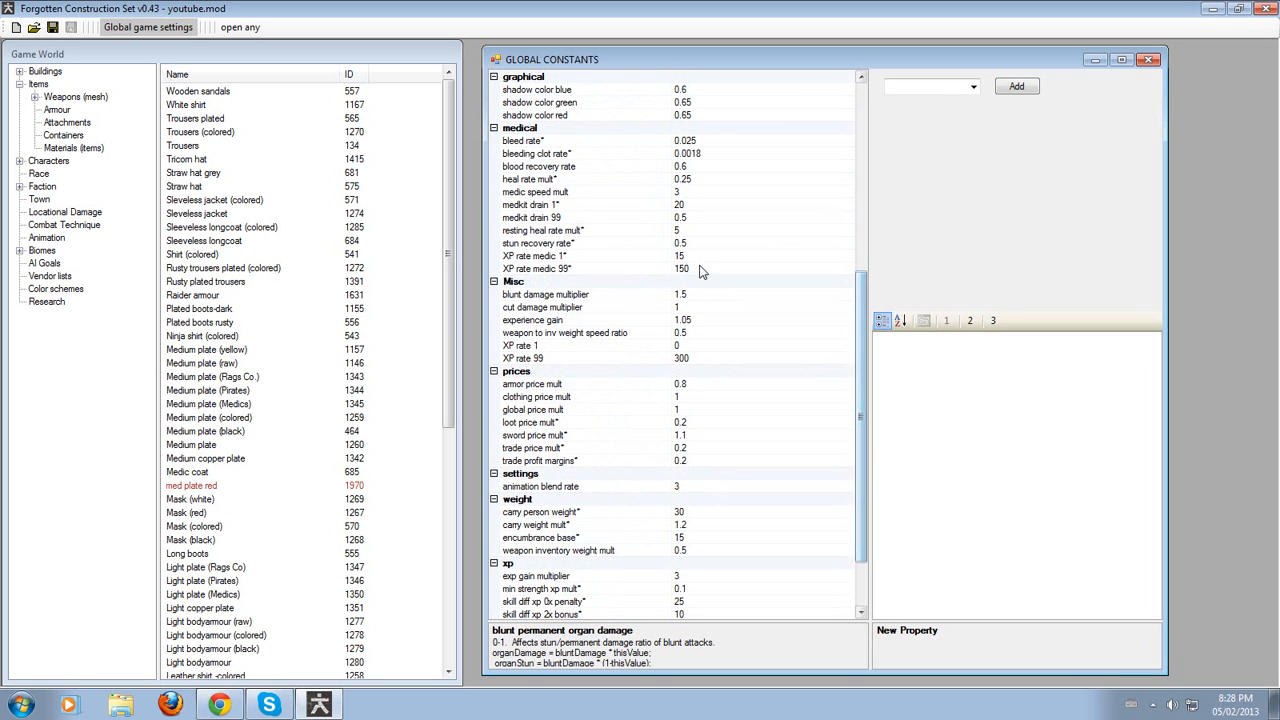
click(697, 256)
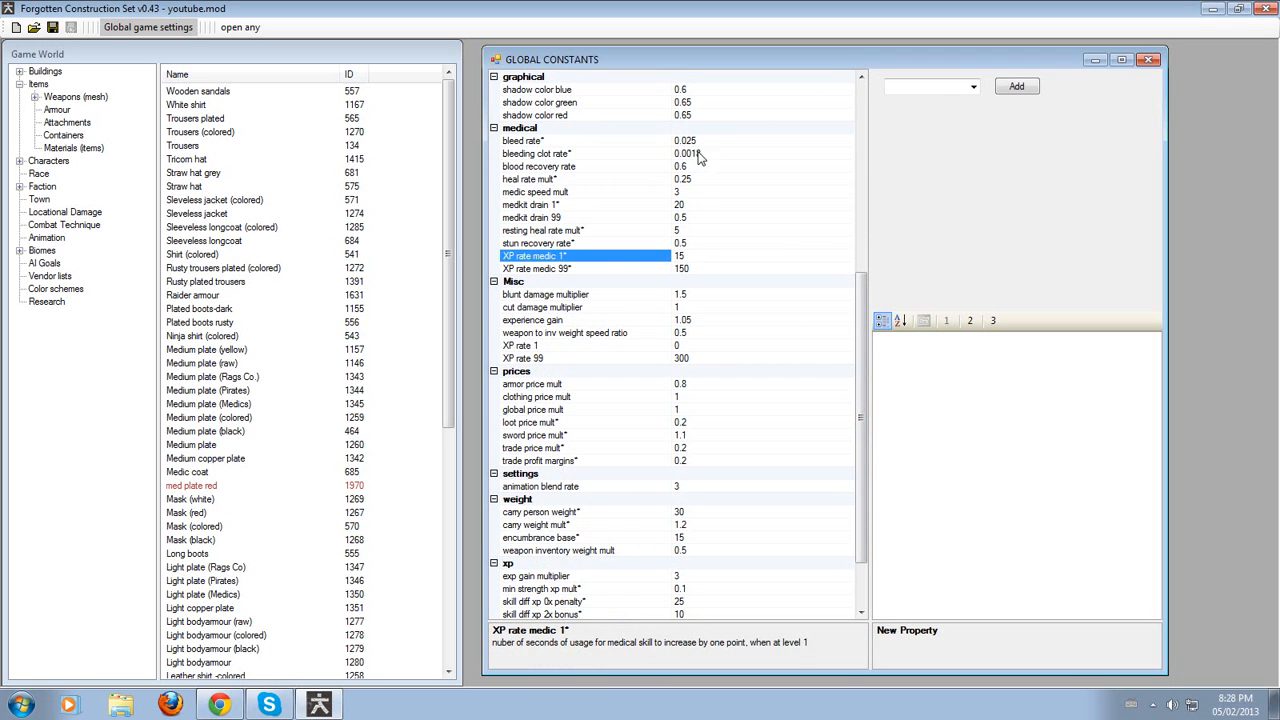
click(697, 243)
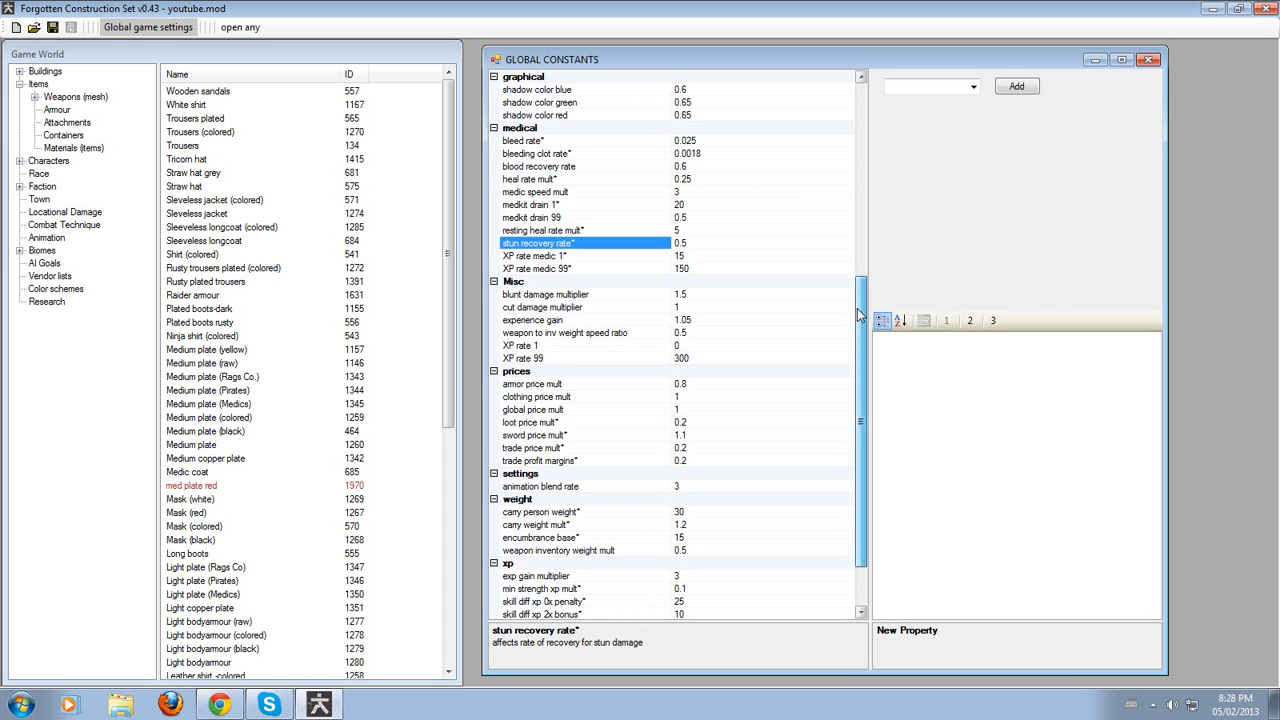
Check the blunt damage multiplier, cut damage multiplier and experience gain constants in the Misc group.
drag(858, 305, 857, 344)
click(731, 217)
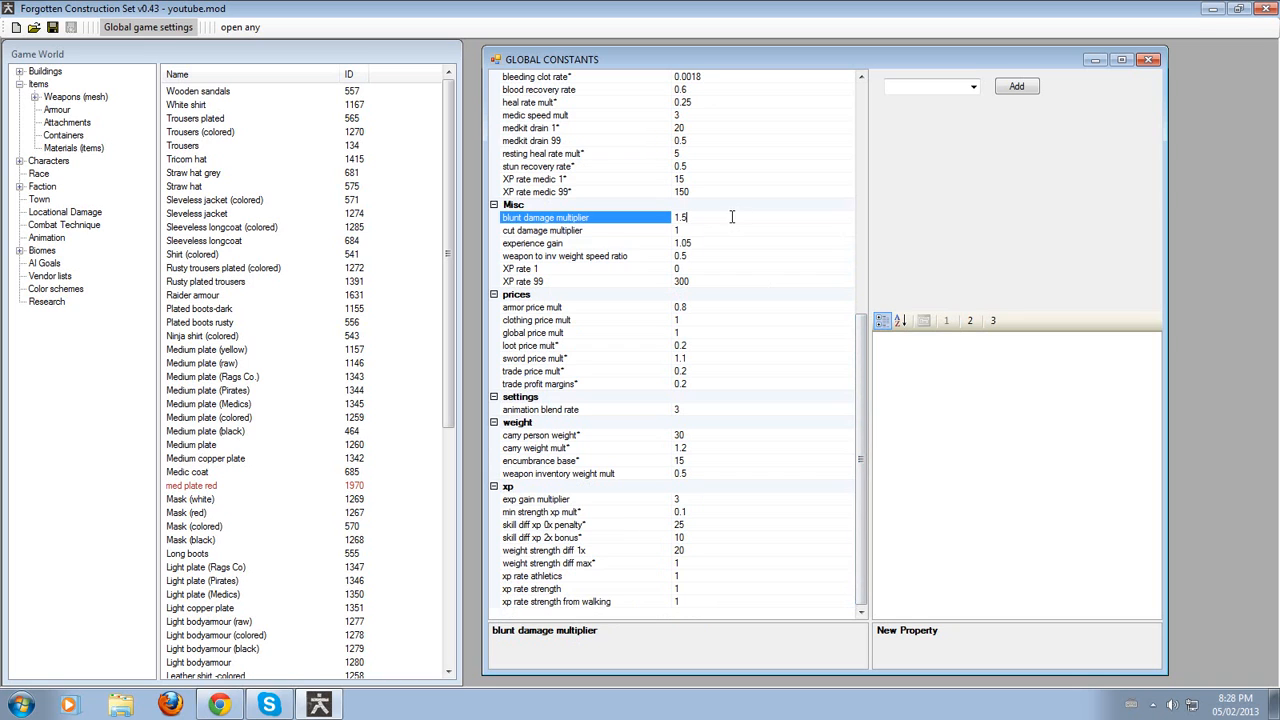
click(740, 229)
click(716, 242)
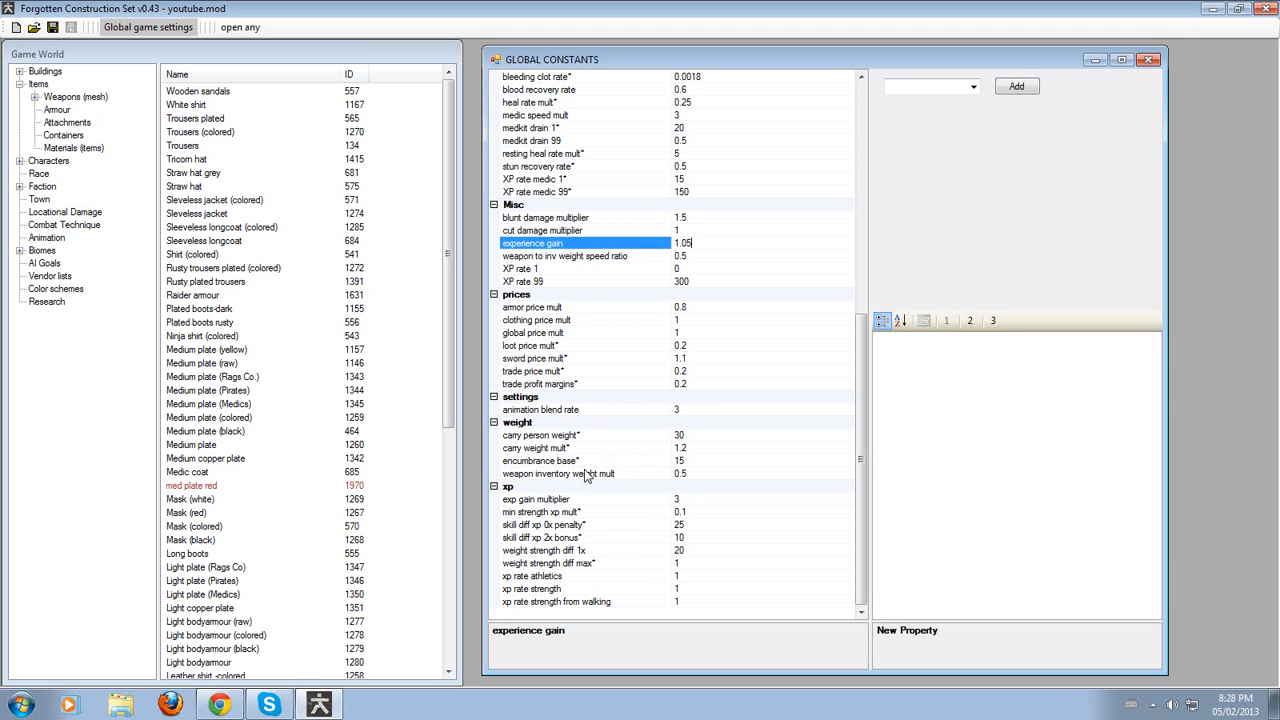
Examine the encumbrance base and weapon inventory weight mult constants, plus the min strength xp mult and exp gain multiplier.
click(592, 462)
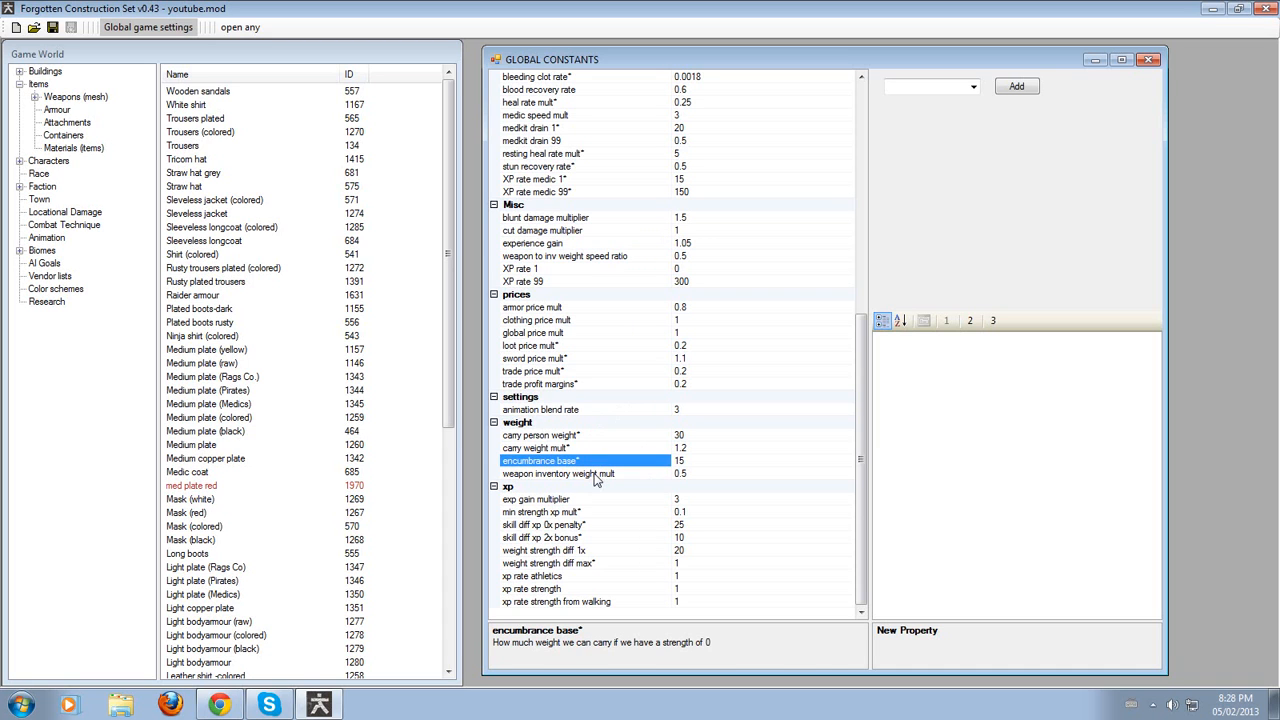
click(597, 474)
click(826, 512)
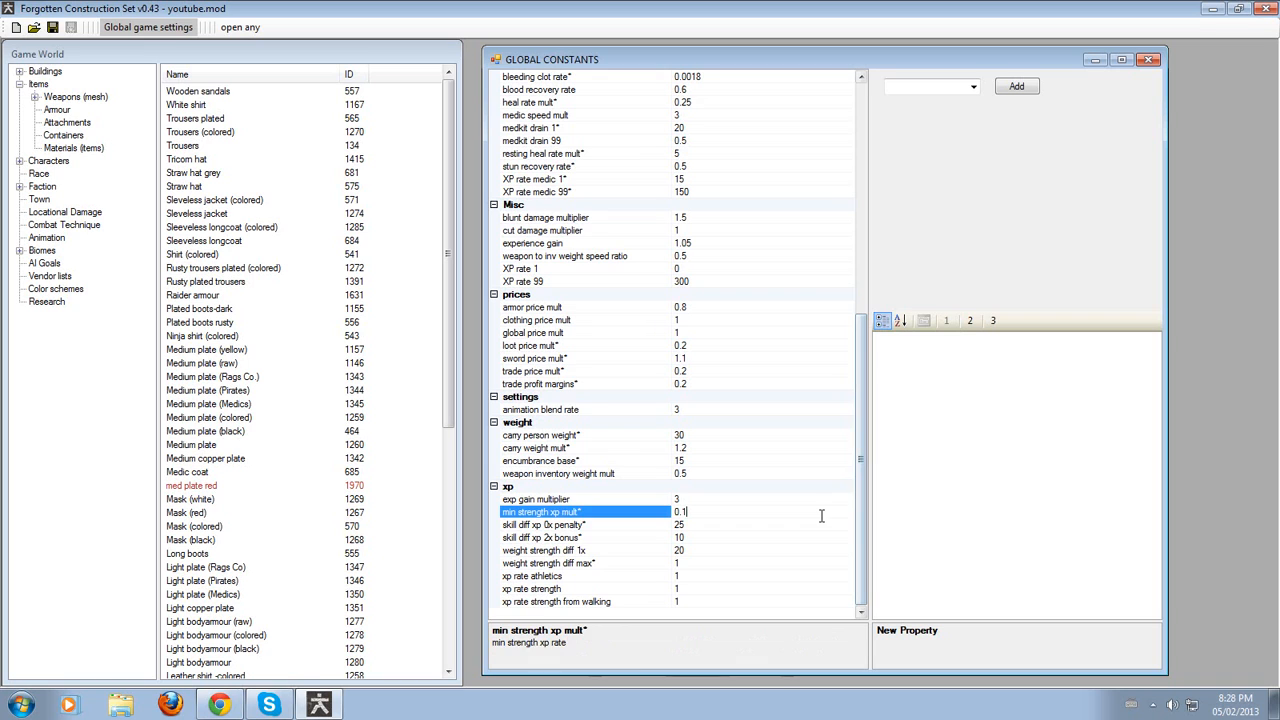
click(805, 498)
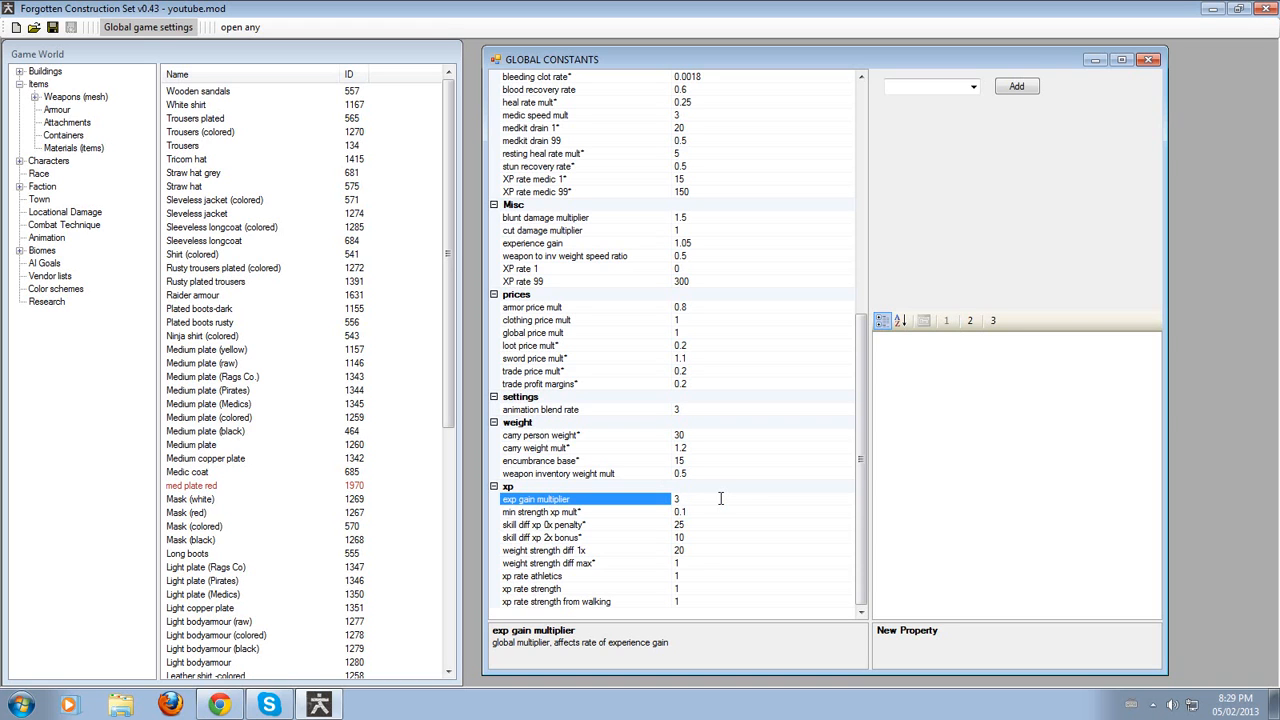
Review the remaining xp constants, including the strength rates and skill difference bonus, and close the GLOBAL CONSTANTS window.
click(695, 565)
click(696, 589)
click(697, 601)
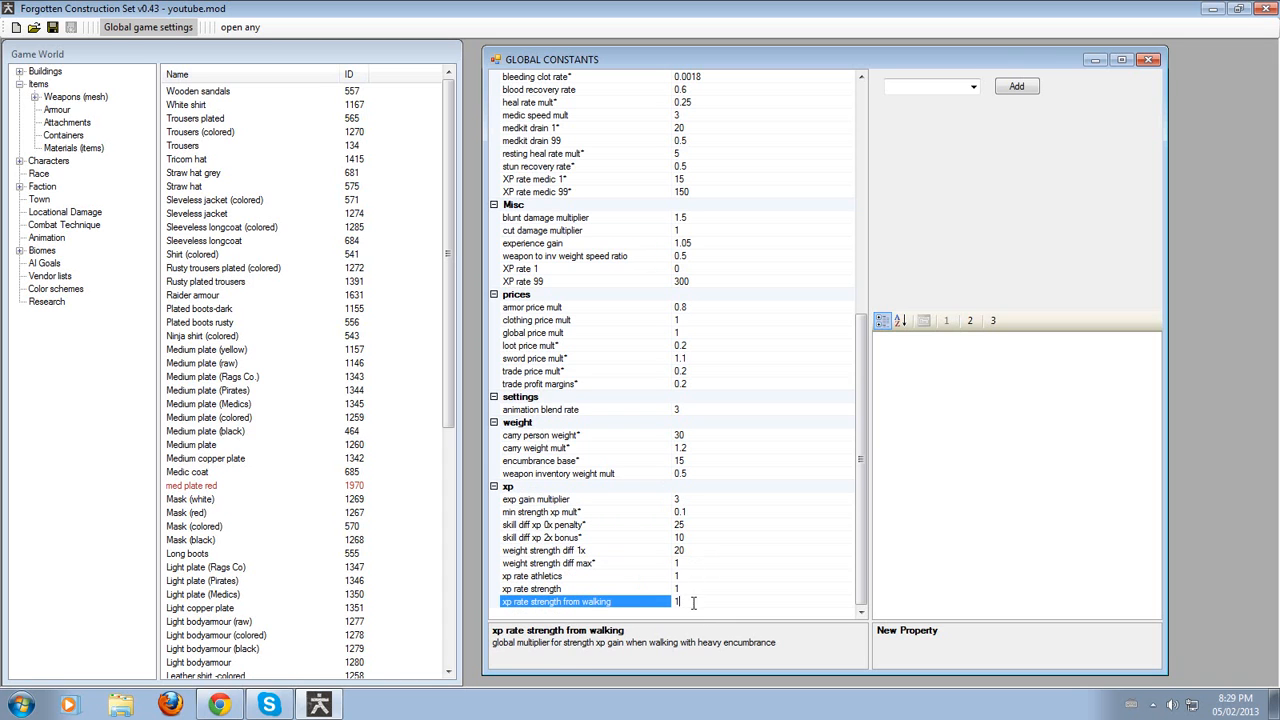
click(701, 537)
click(702, 511)
click(702, 498)
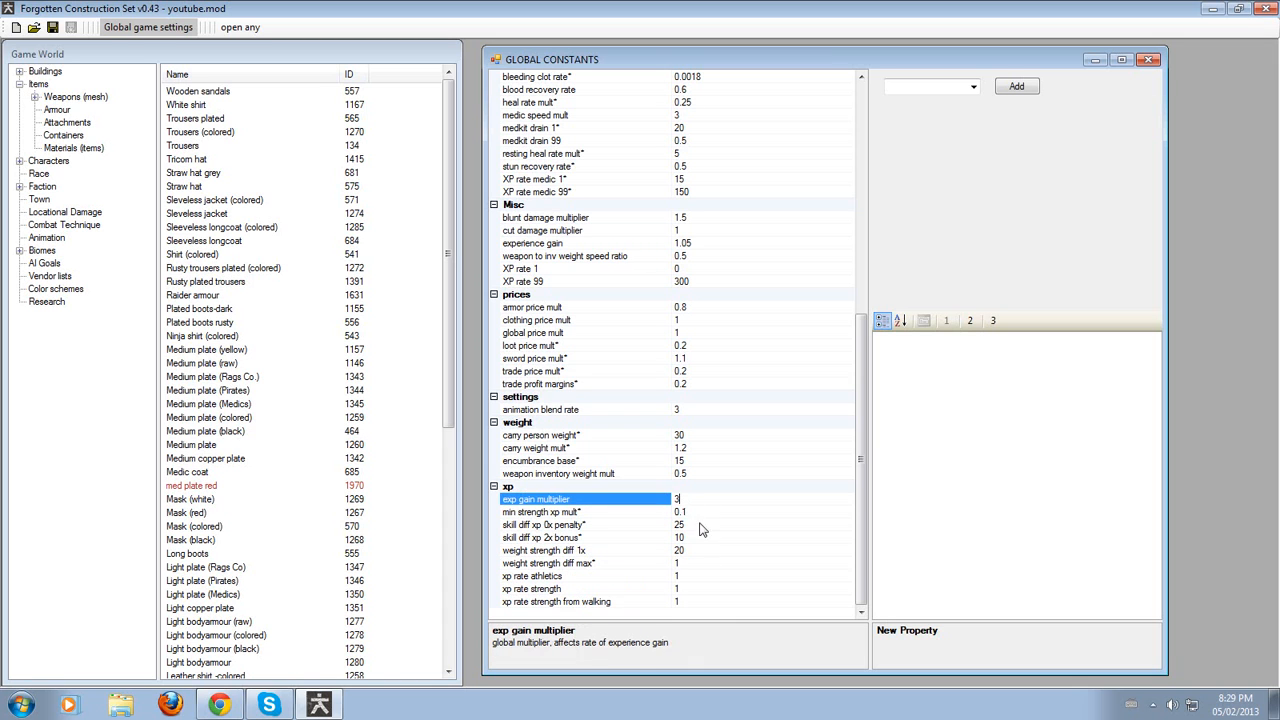
click(700, 550)
click(695, 601)
click(1149, 60)
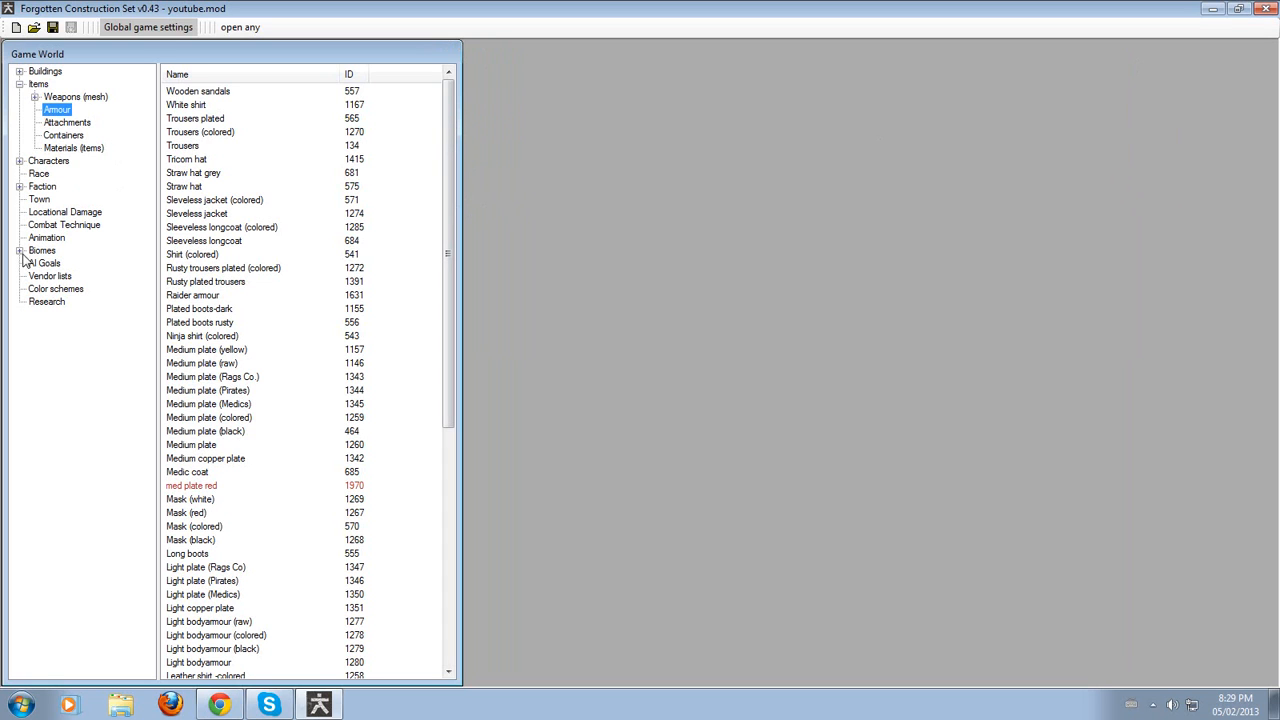
Expand the Faction and Characters categories in the Game World tree.
click(20, 187)
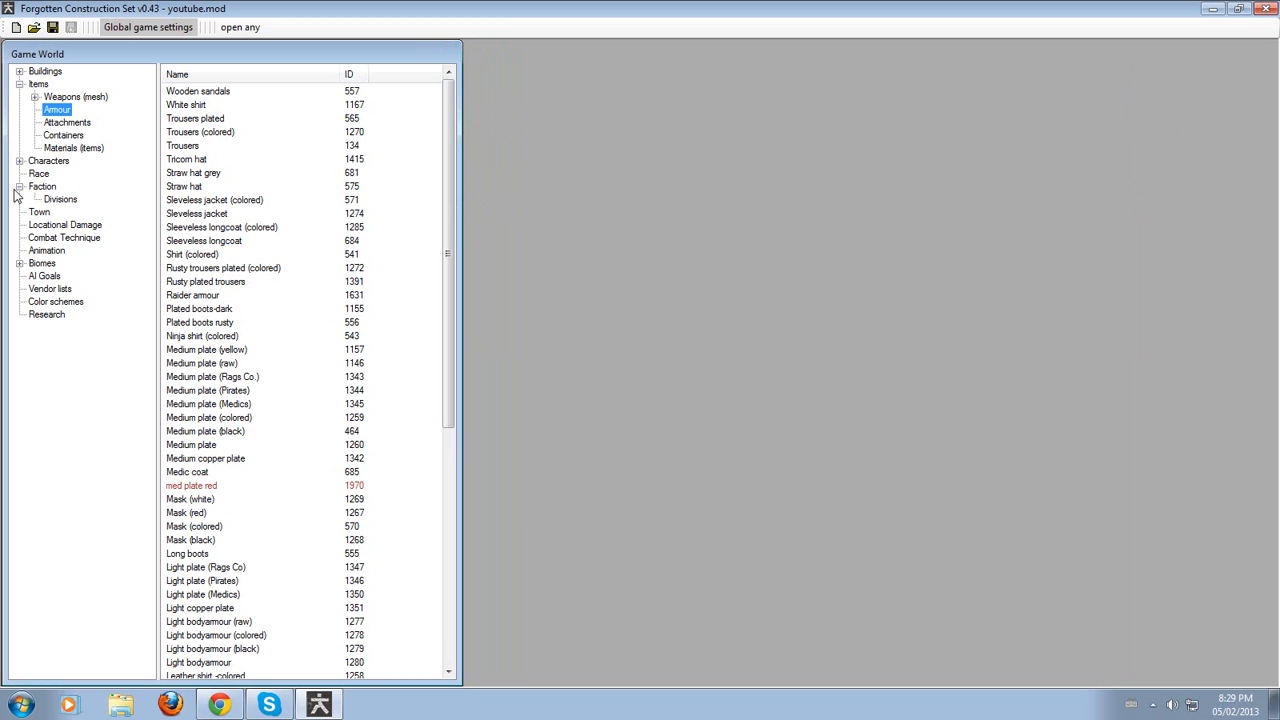
click(19, 162)
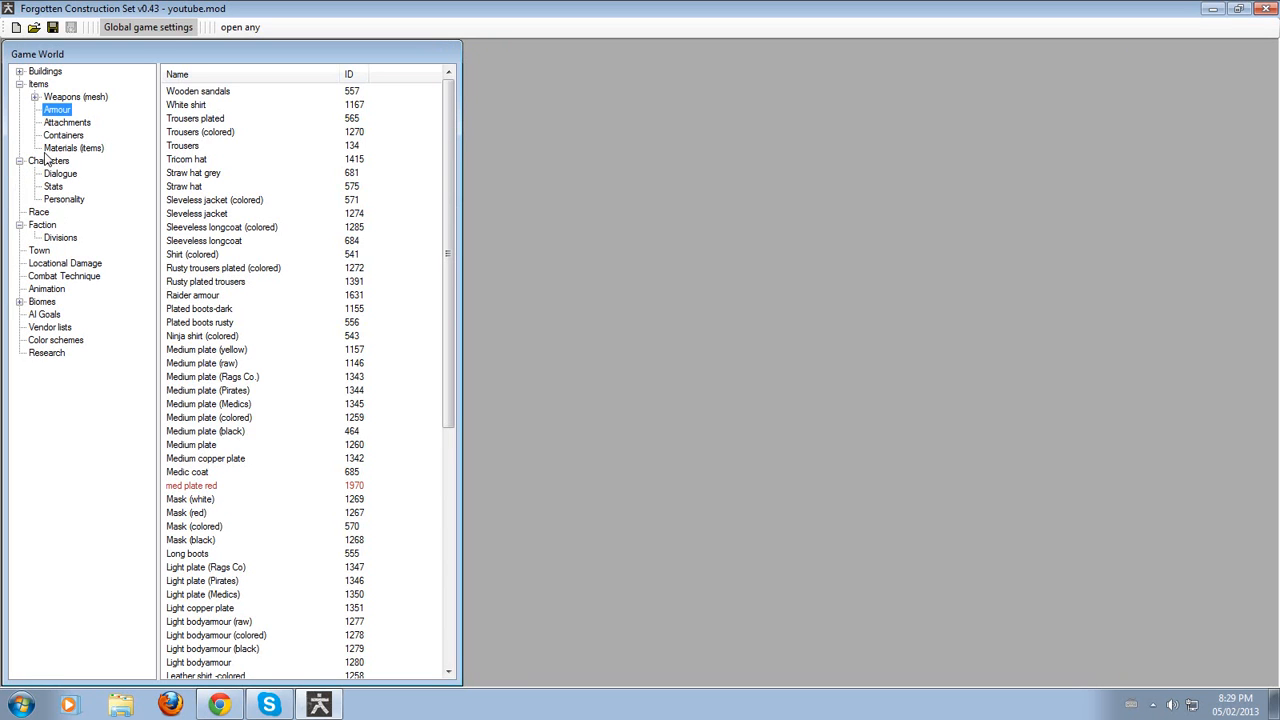